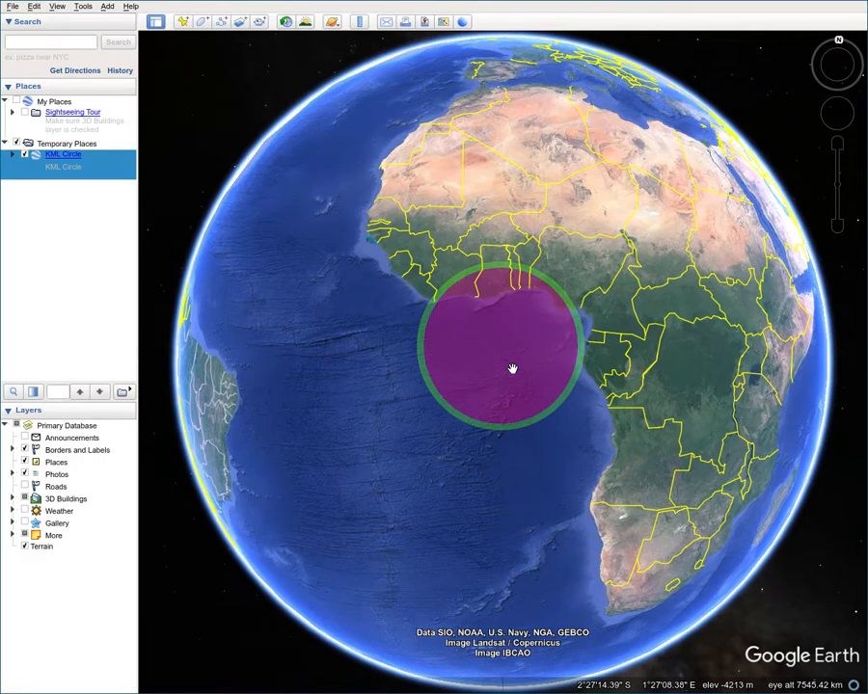
# Examine the KML circle over the Gulf of Guinea up close and from a tilted angle.
pyautogui.scroll(3, 513, 368)
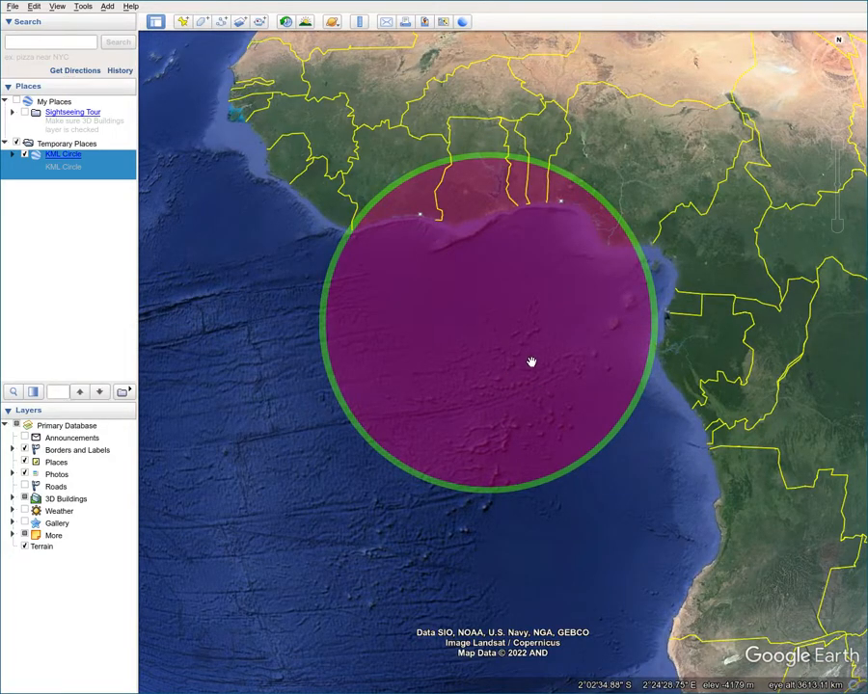
pyautogui.scroll(1, 529, 359)
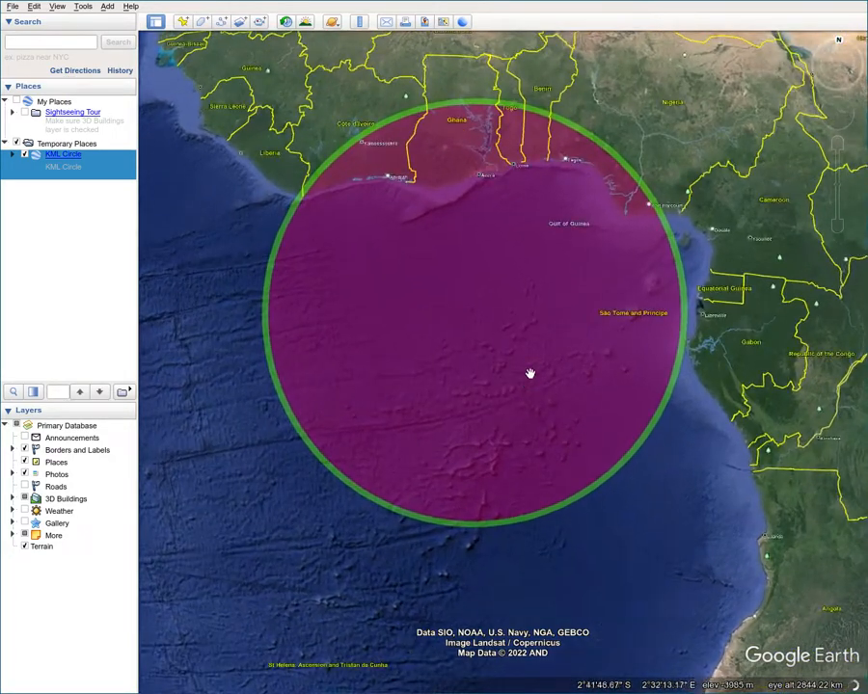
pyautogui.moveTo(528, 369); pyautogui.dragTo(523, 535, button='middle')
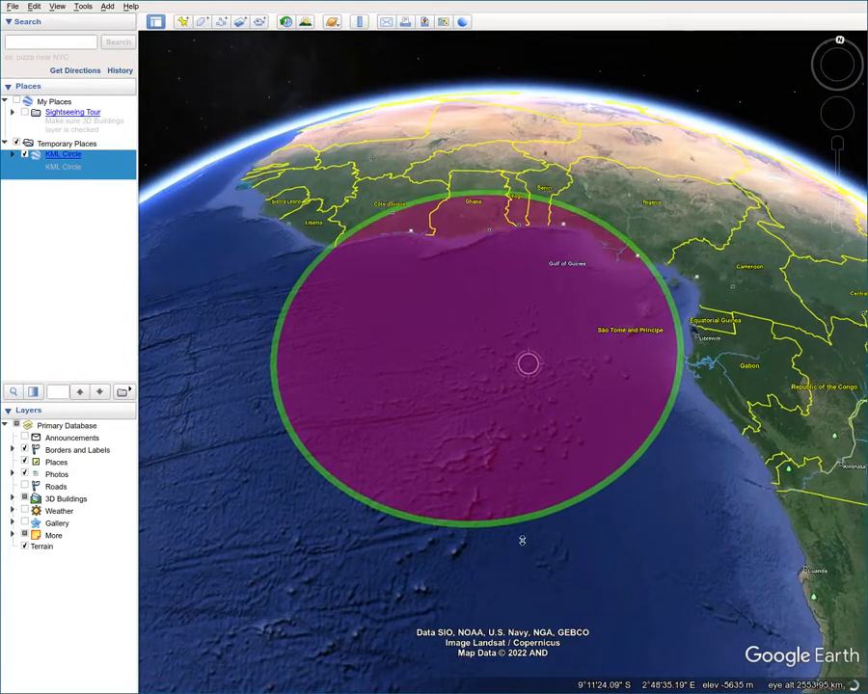
pyautogui.moveTo(480, 349); pyautogui.dragTo(505, 359)
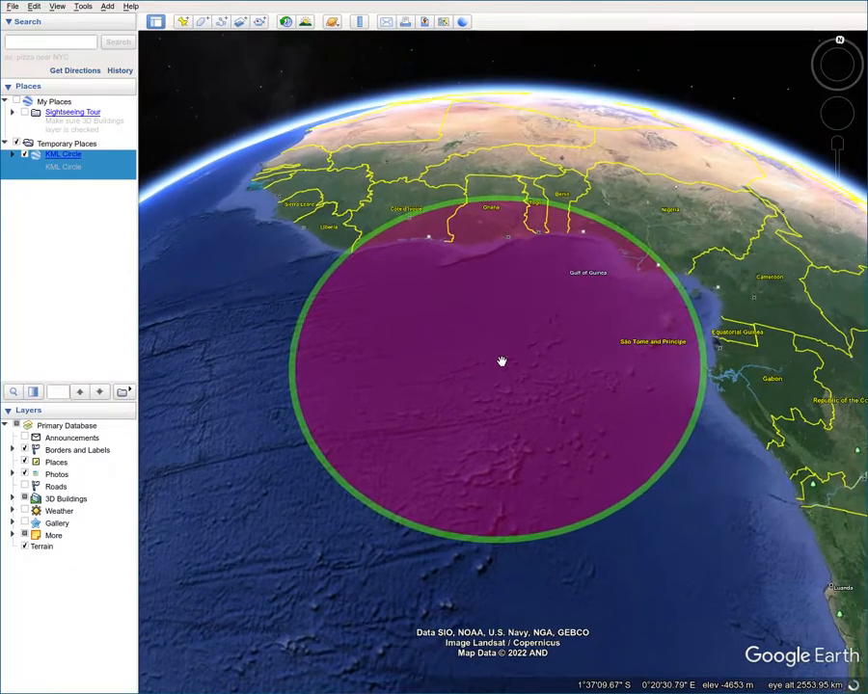
pyautogui.scroll(3, 544, 400)
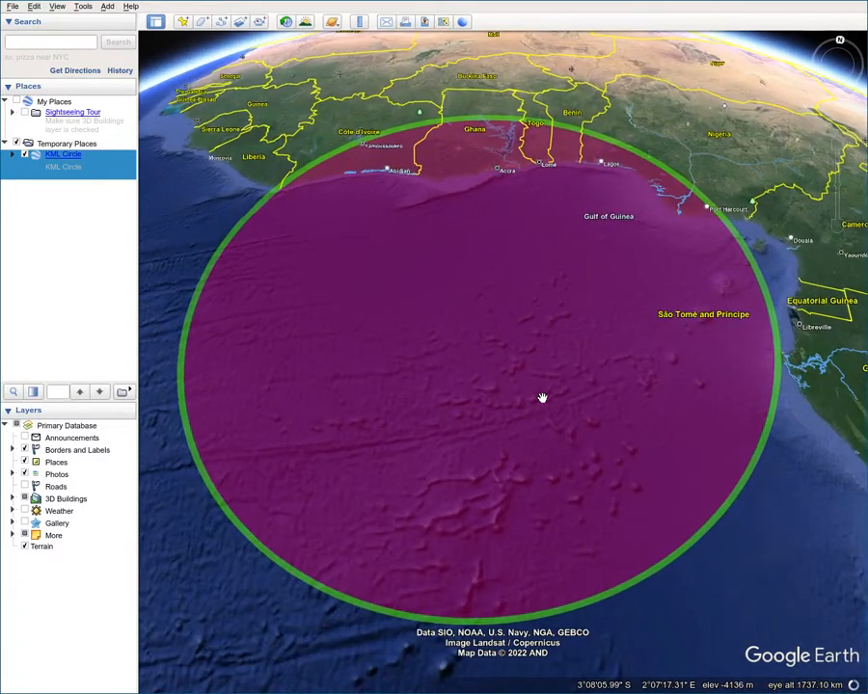
pyautogui.scroll(-2, 542, 397)
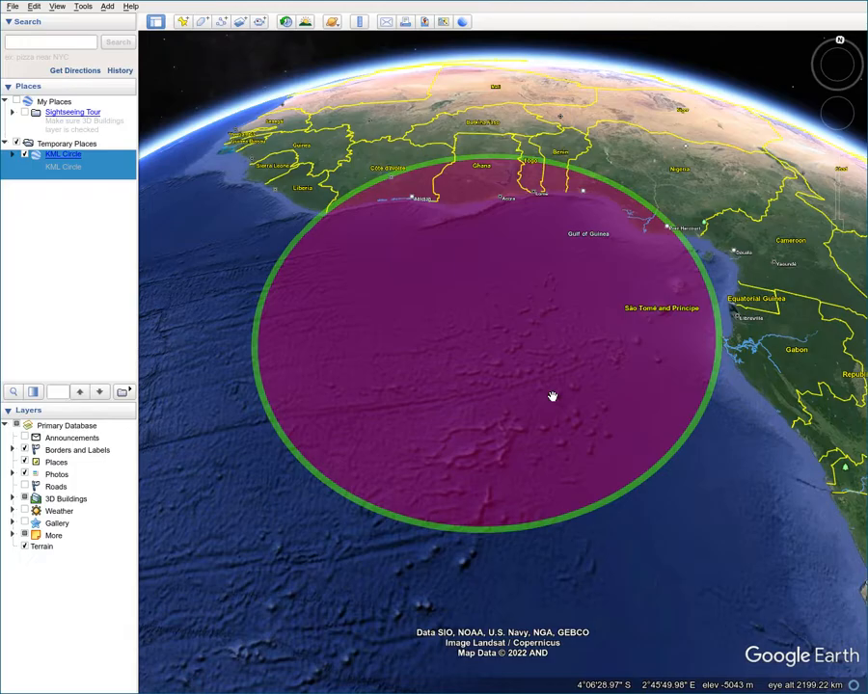
# Switch to the browser with the KML Circle Generator site and examine its web address.
pyautogui.hotkey('alt', 'Tab')
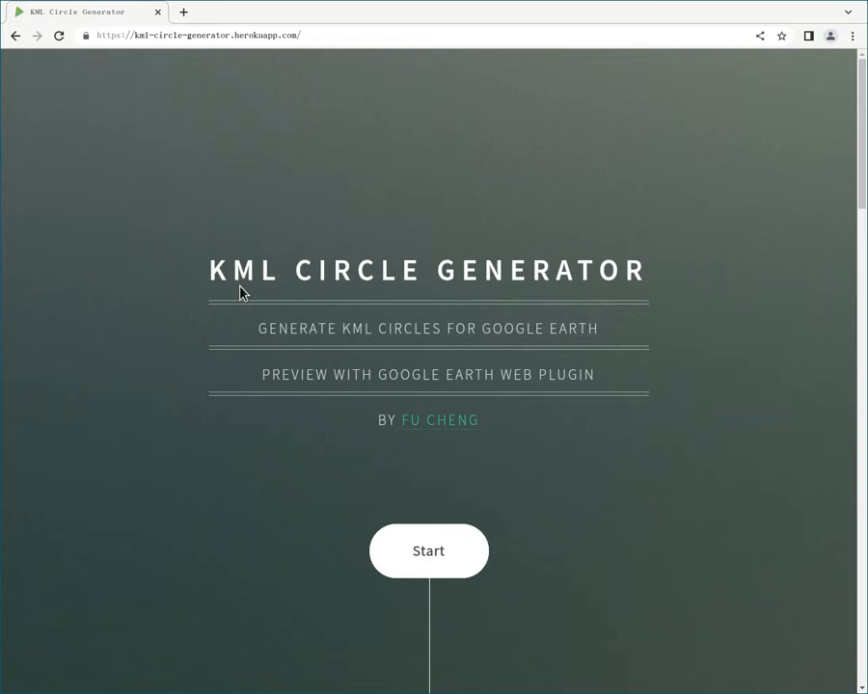
pyautogui.click(130, 34)
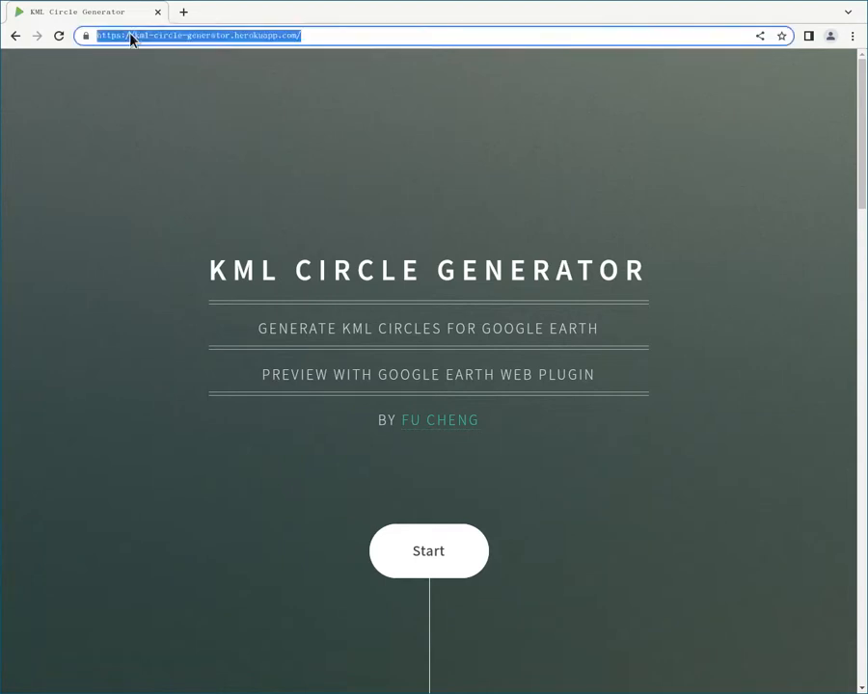
pyautogui.click(135, 35)
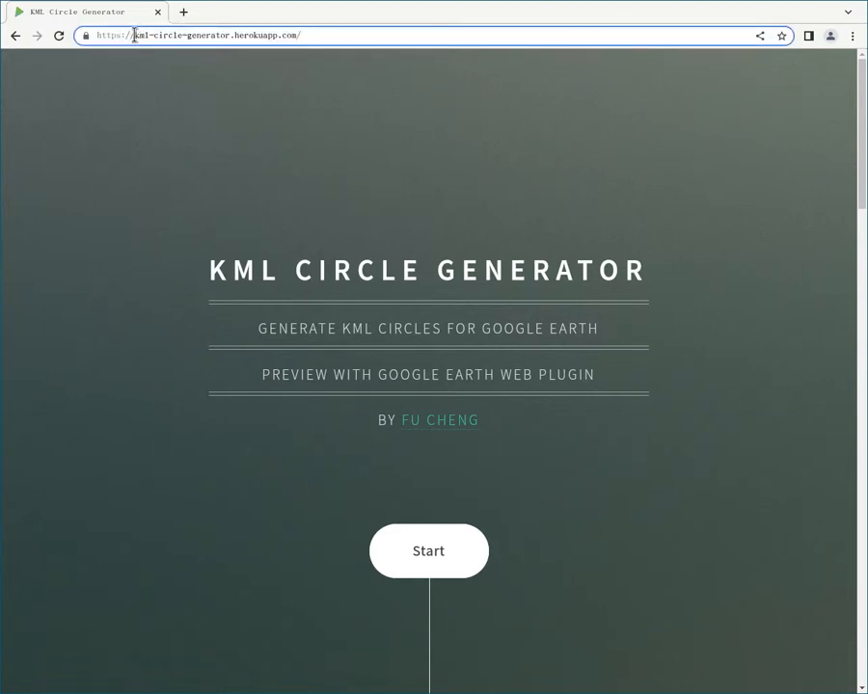
pyautogui.moveTo(136, 35); pyautogui.dragTo(227, 35)
pyautogui.click(148, 36)
pyautogui.click(227, 36)
pyautogui.moveTo(331, 32); pyautogui.dragTo(81, 35)
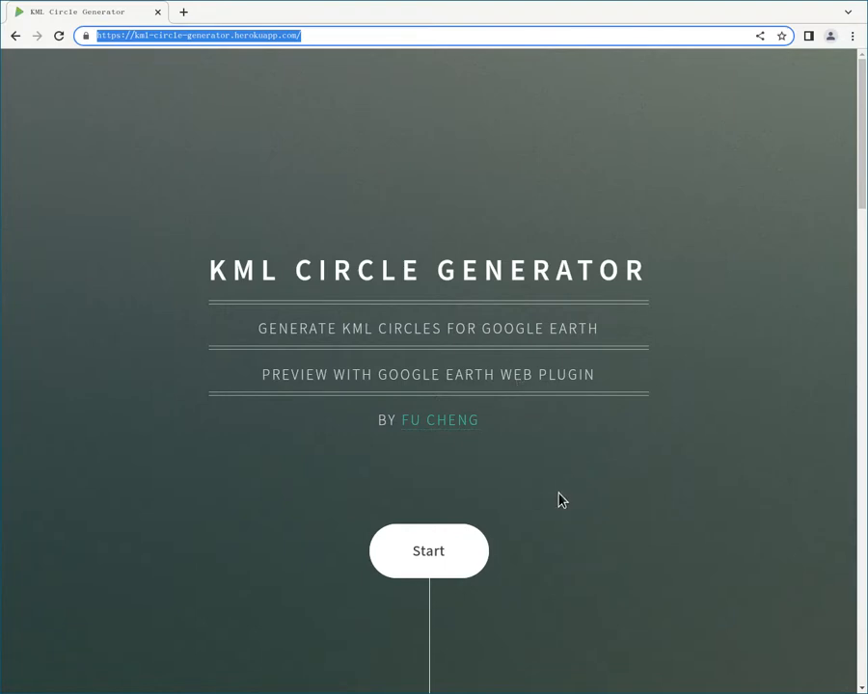
pyautogui.click(538, 443)
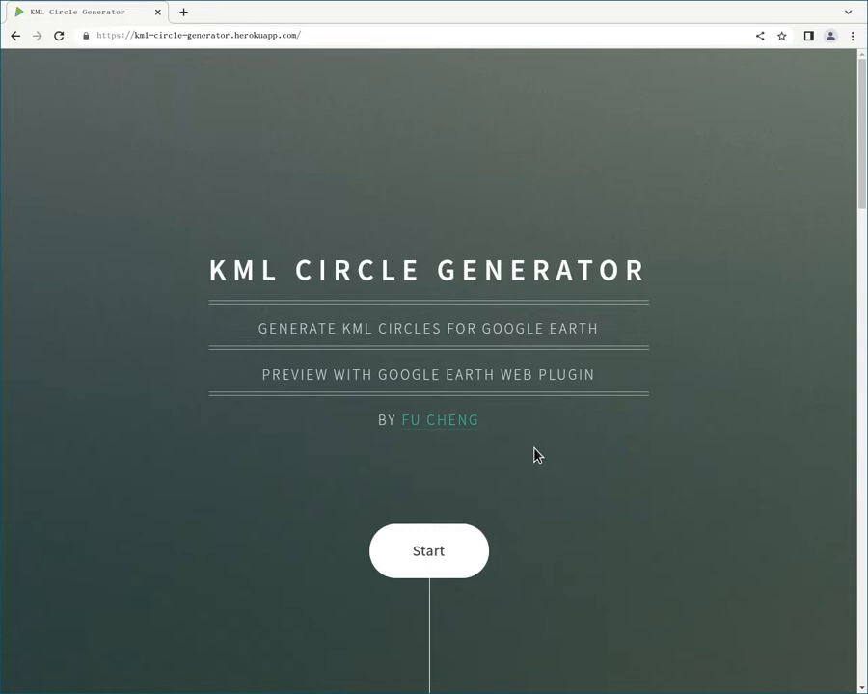
# Start the generator and go through the latitude and longitude fields for the circle center.
pyautogui.scroll(-1, 533, 453)
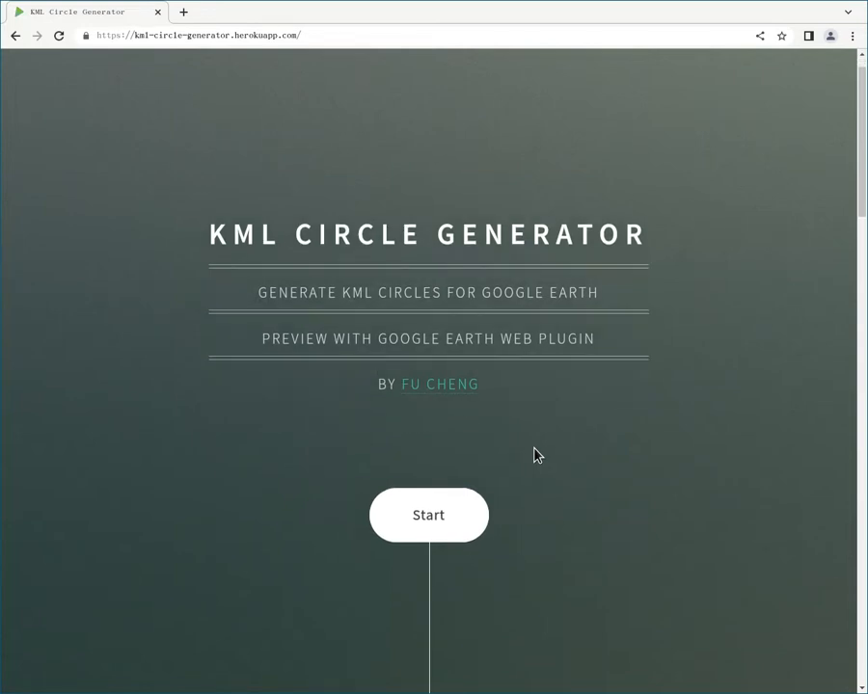
pyautogui.click(443, 517)
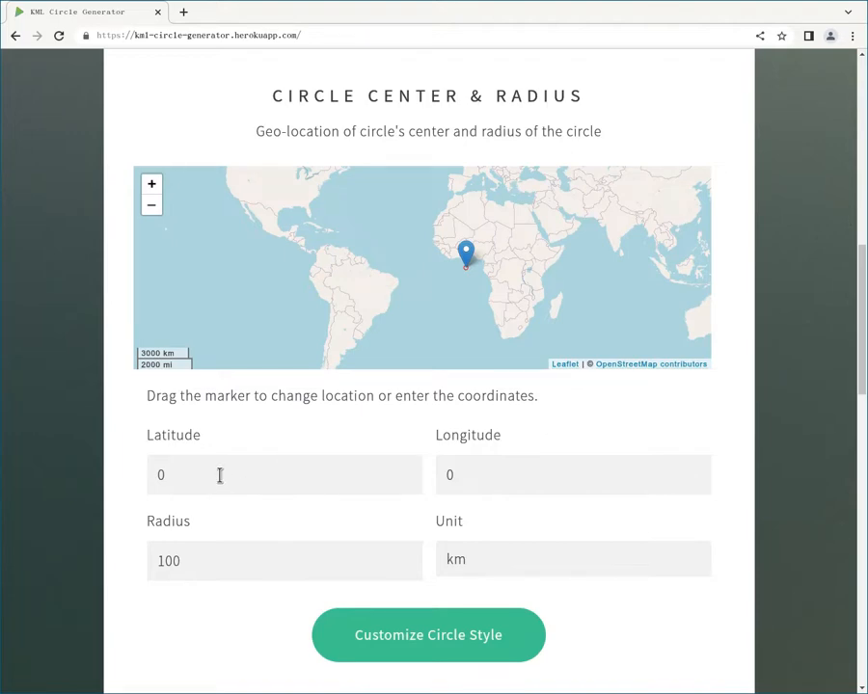
pyautogui.moveTo(220, 474); pyautogui.dragTo(100, 478)
pyautogui.moveTo(521, 461); pyautogui.dragTo(348, 464)
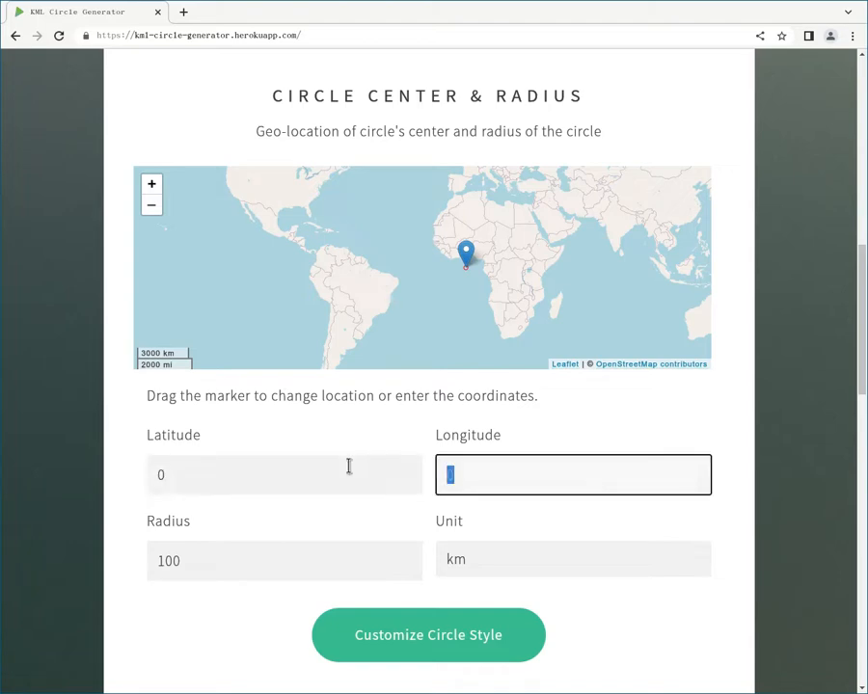
pyautogui.click(232, 472)
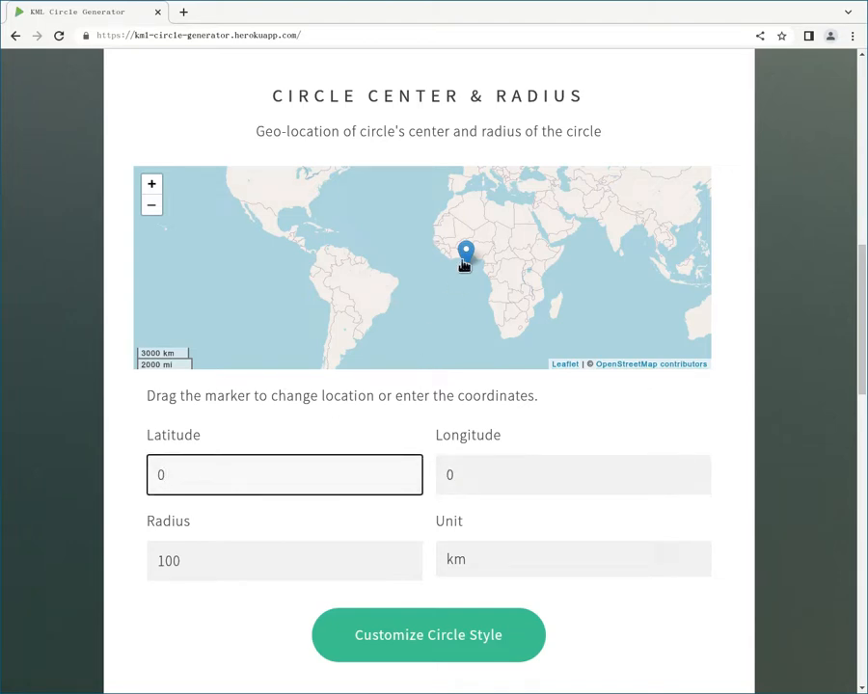
# Move the circle's center marker on the map to Chicago, at about latitude 41.87 and longitude -87.63.
pyautogui.moveTo(468, 255)
pyautogui.mouseDown()
pyautogui.moveTo(496, 244)
pyautogui.moveTo(470, 246)
pyautogui.moveTo(294, 200)
pyautogui.moveTo(289, 185)
pyautogui.mouseUp()
pyautogui.scroll(3, 349, 262)
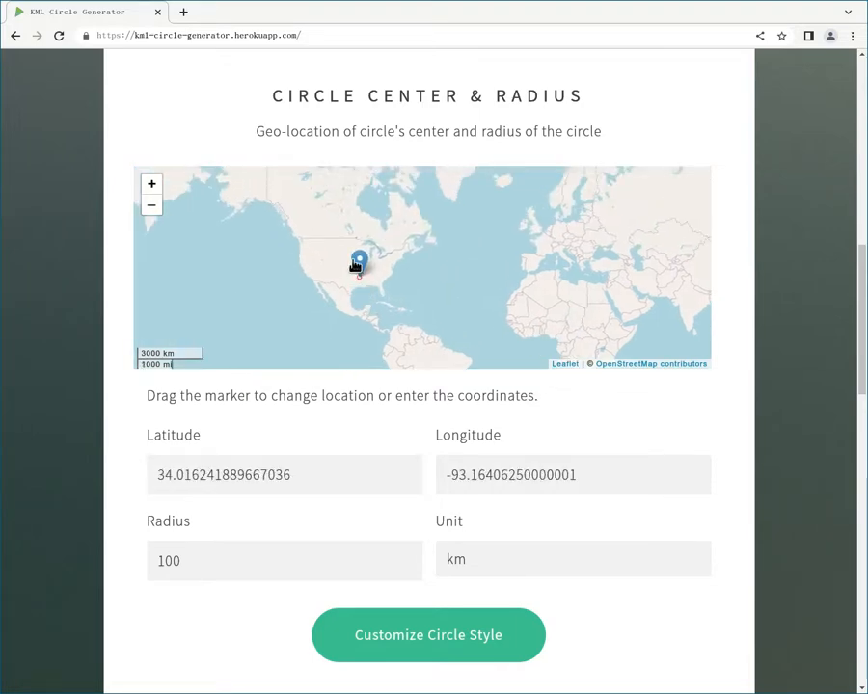
pyautogui.scroll(1, 412, 280)
pyautogui.moveTo(321, 314); pyautogui.dragTo(349, 232)
pyautogui.scroll(2, 395, 299)
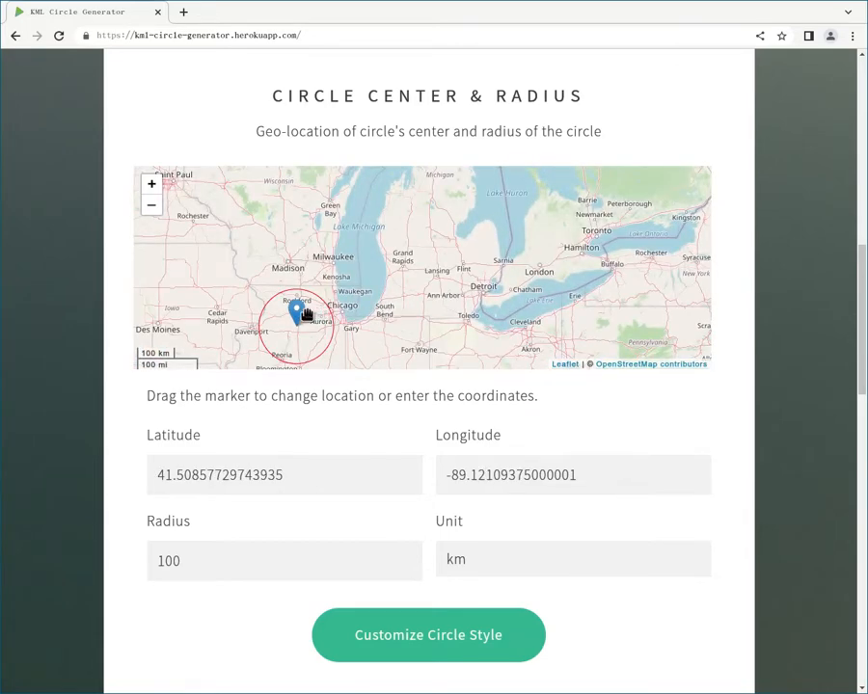
pyautogui.moveTo(306, 320)
pyautogui.mouseDown()
pyautogui.moveTo(403, 306)
pyautogui.moveTo(343, 294)
pyautogui.mouseUp()
pyautogui.scroll(1, 344, 296)
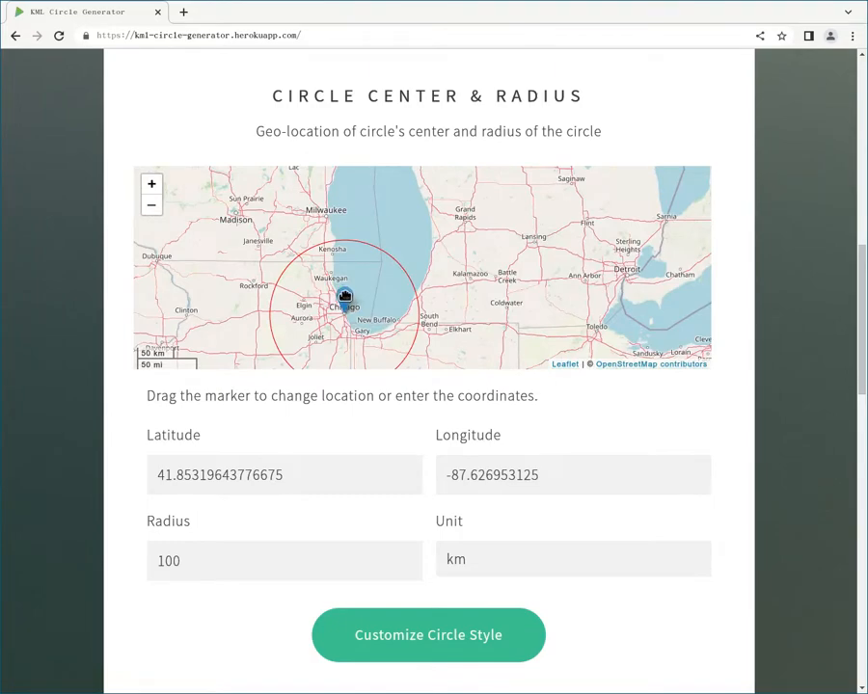
pyautogui.moveTo(344, 297); pyautogui.dragTo(345, 294)
pyautogui.scroll(-1, 482, 309)
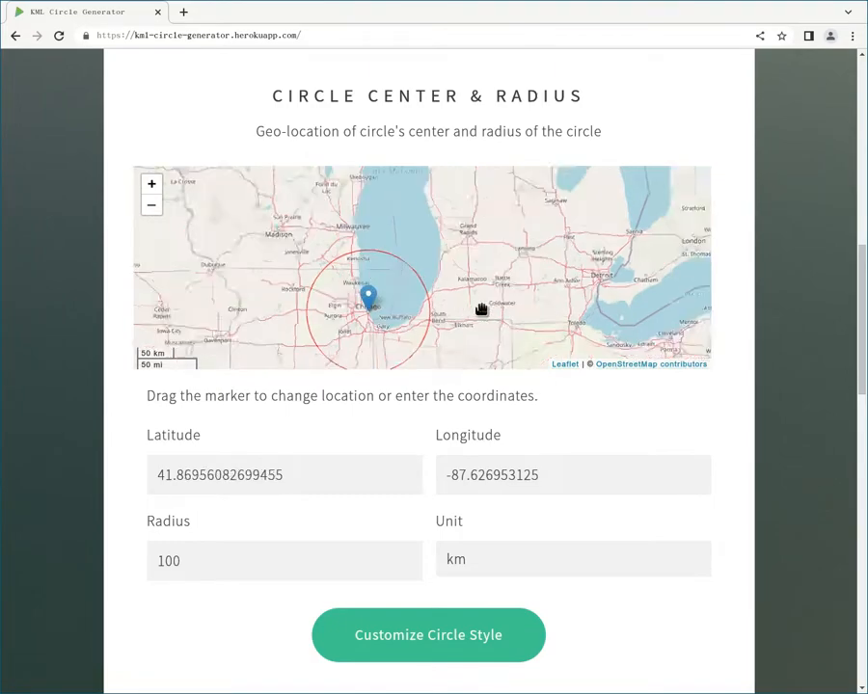
pyautogui.scroll(1, 442, 299)
pyautogui.scroll(-1, 435, 304)
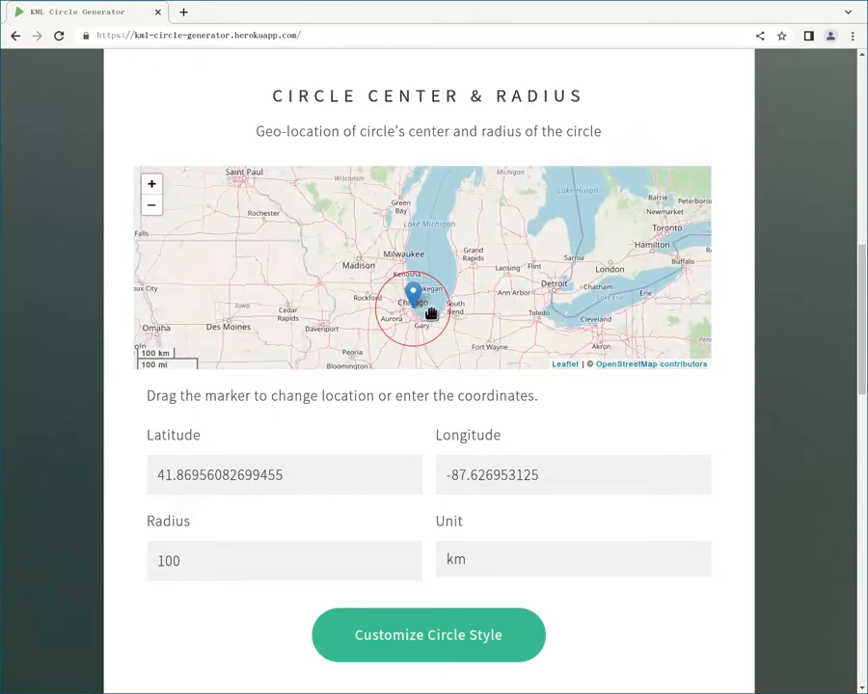
# Set the circle's radius to 1000 and keep km as the unit.
pyautogui.click(223, 559)
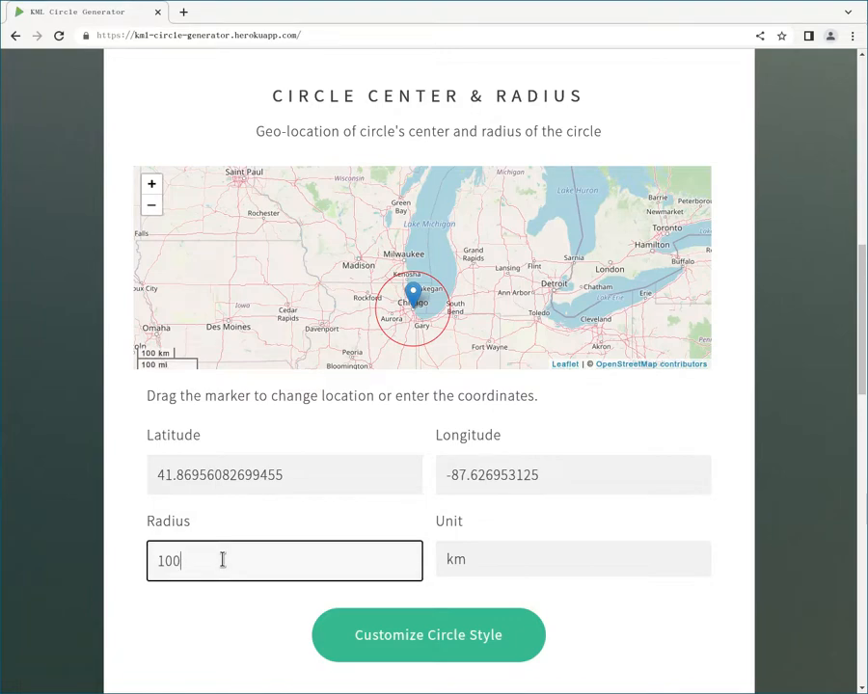
pyautogui.write('0')
pyautogui.click(590, 604)
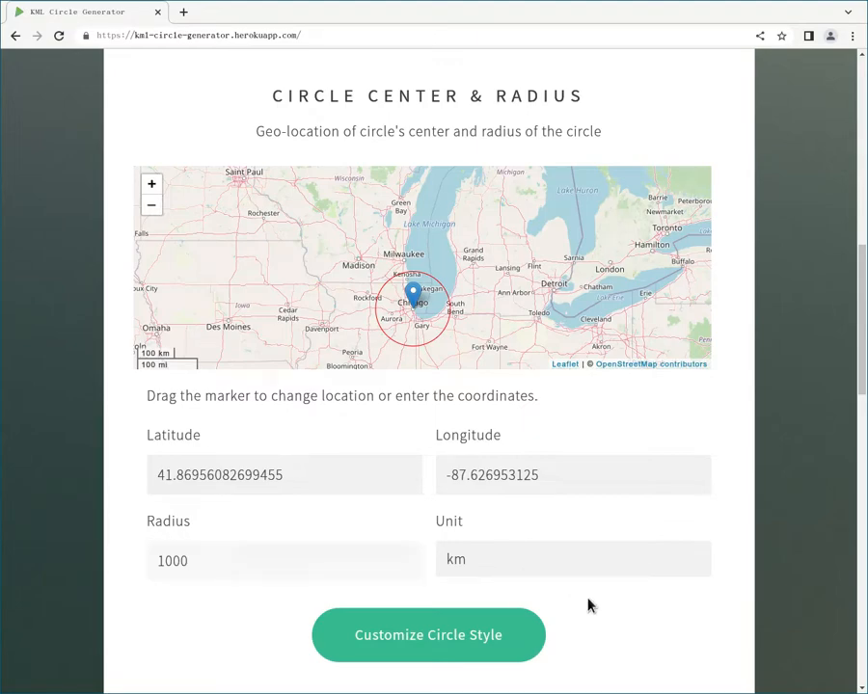
pyautogui.click(539, 562)
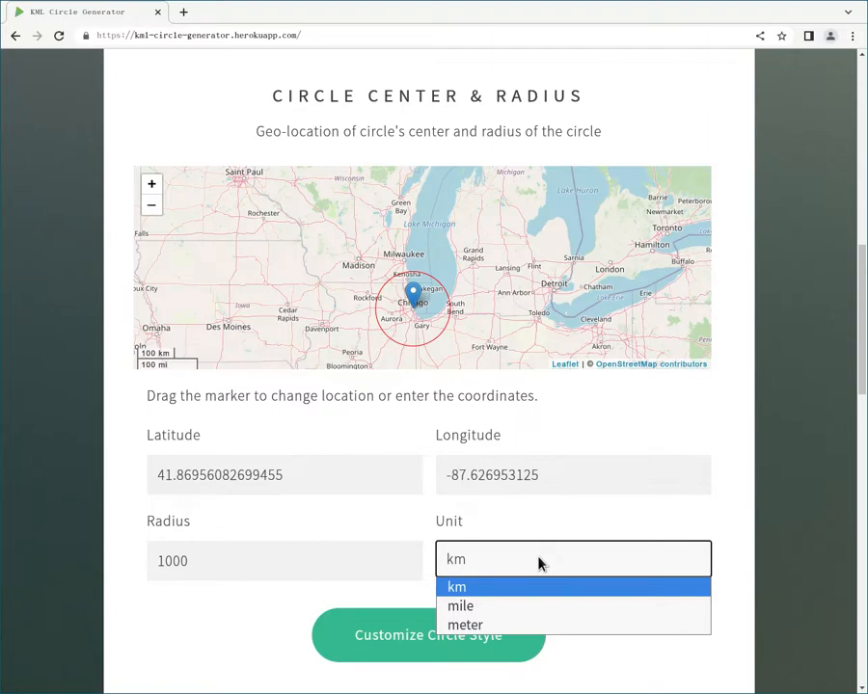
pyautogui.click(539, 564)
pyautogui.click(595, 612)
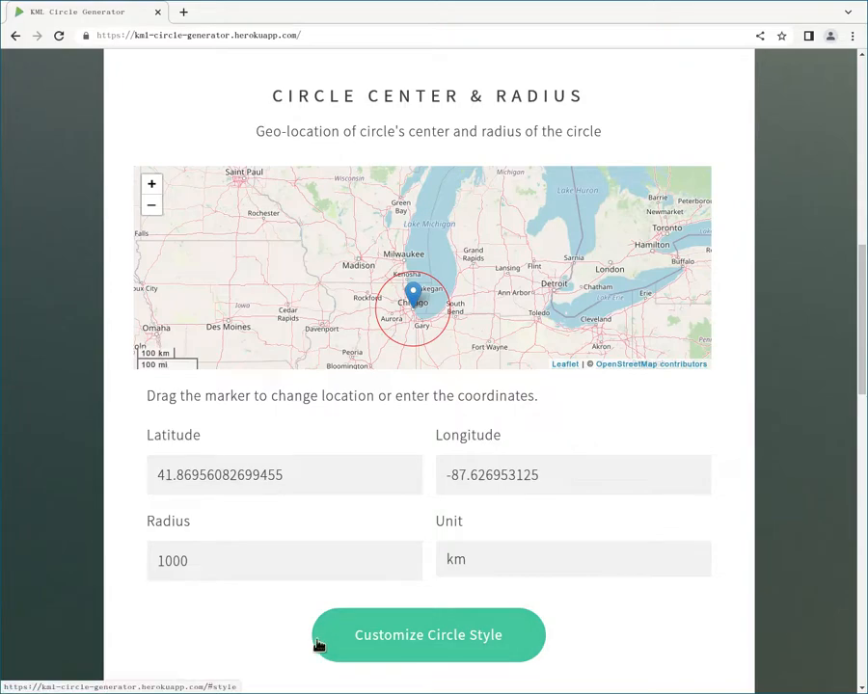
# Proceed to the circle style settings and set the fill color to #00ff85.
pyautogui.click(456, 641)
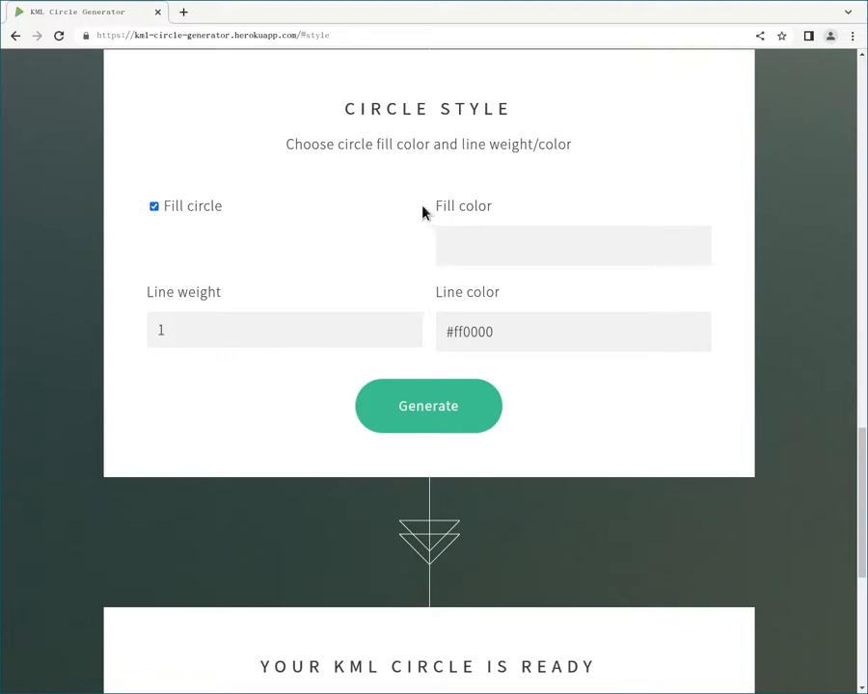
pyautogui.click(474, 244)
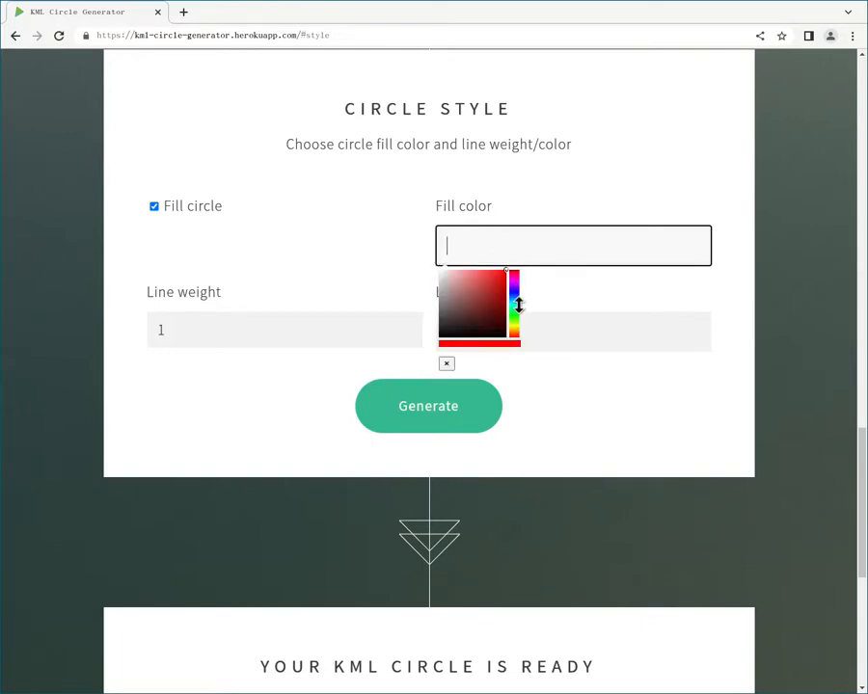
pyautogui.write('#00ff85')
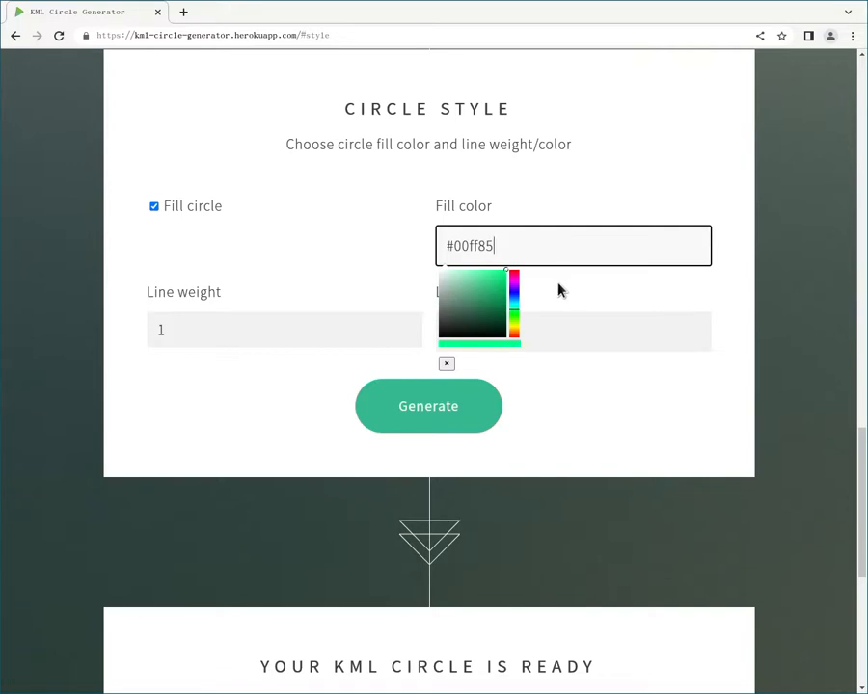
# Examine the parts of the fill color's hex code, the hash sign and the six characters after it.
pyautogui.click(452, 246)
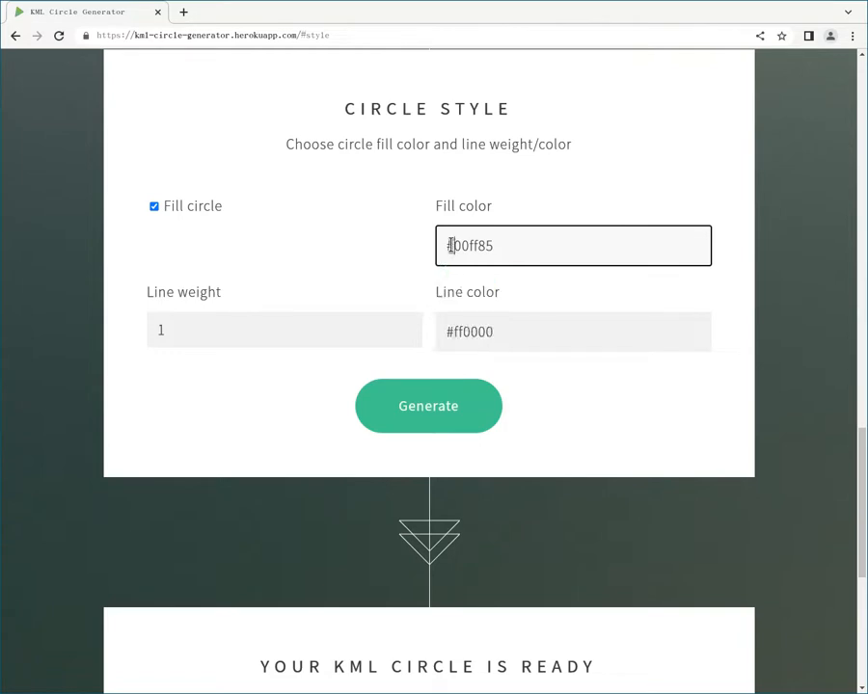
pyautogui.moveTo(452, 246); pyautogui.dragTo(500, 242)
pyautogui.click(458, 246)
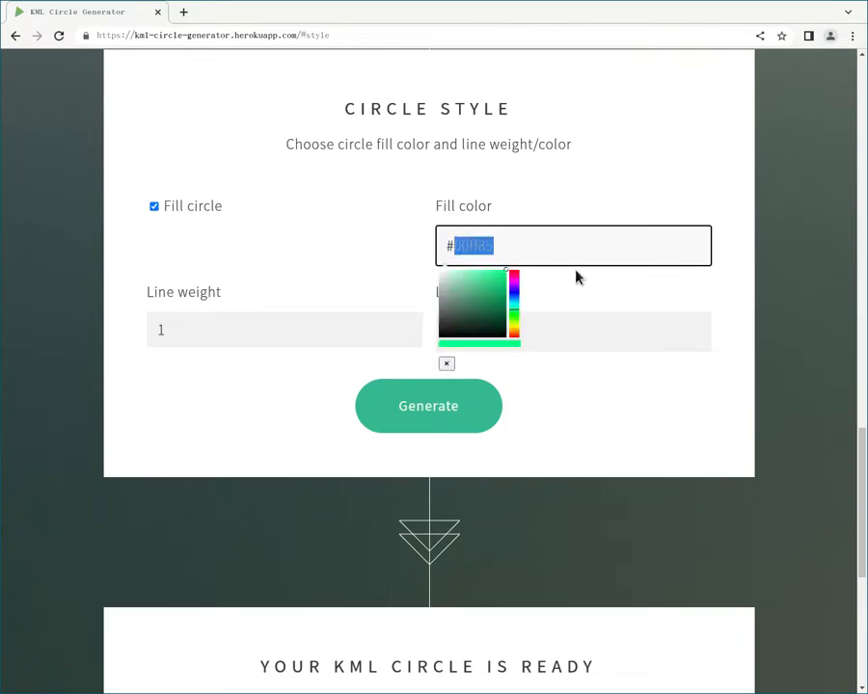
pyautogui.click(444, 245)
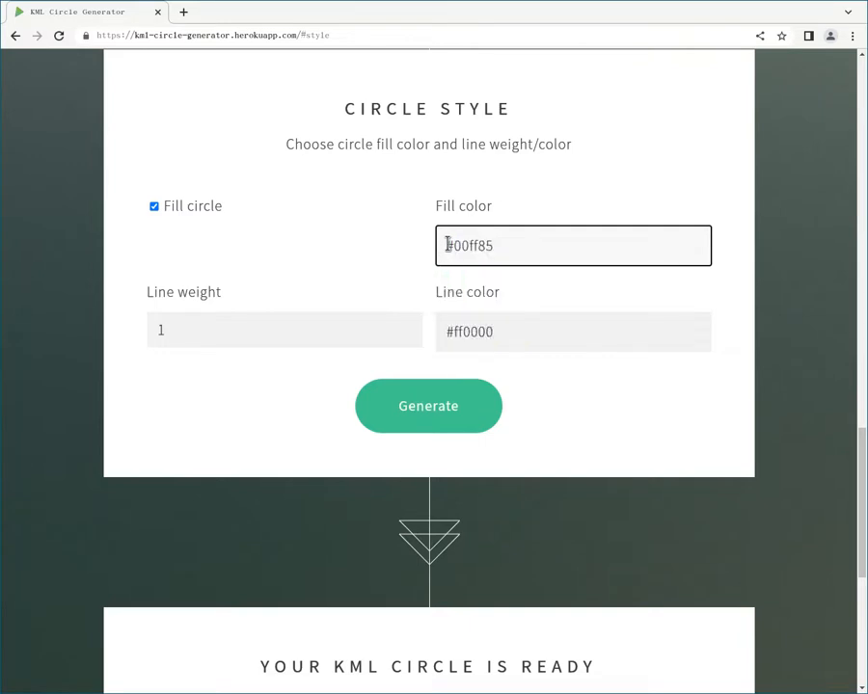
pyautogui.moveTo(446, 245); pyautogui.dragTo(454, 245)
pyautogui.click(557, 281)
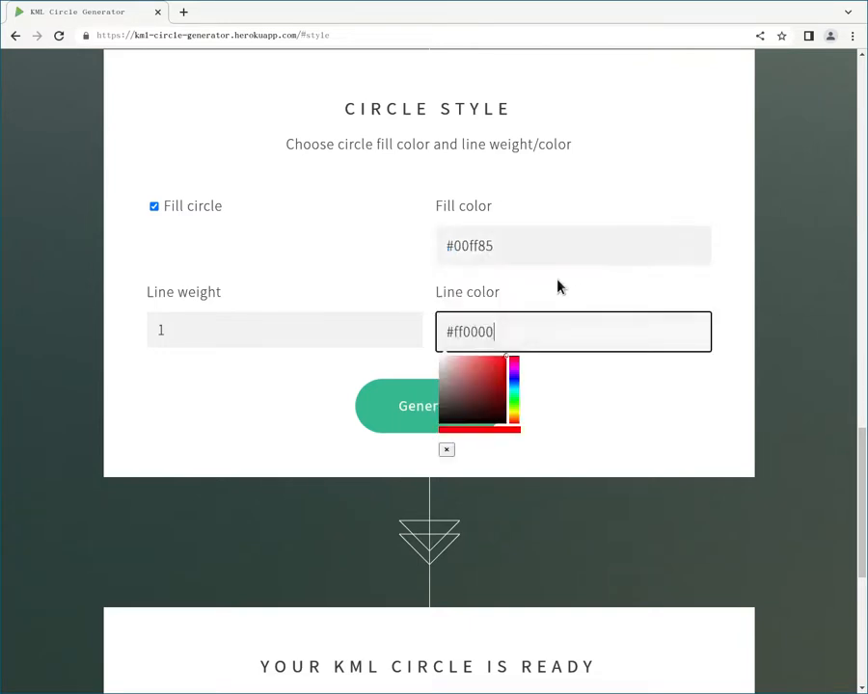
pyautogui.click(449, 245)
pyautogui.click(389, 271)
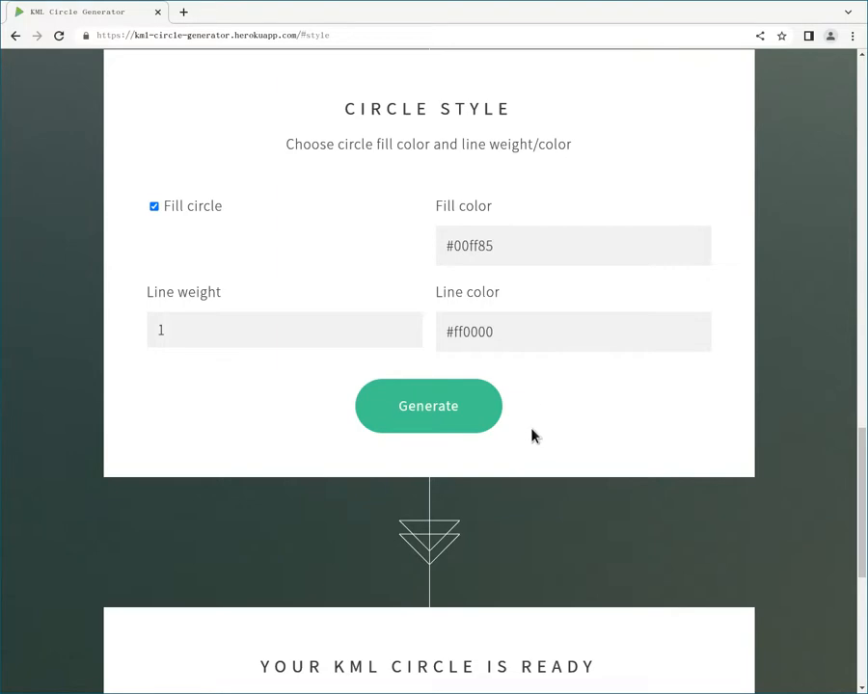
# Generate the KML circle and save the download as circle2.kml in the tmp folder.
pyautogui.click(454, 405)
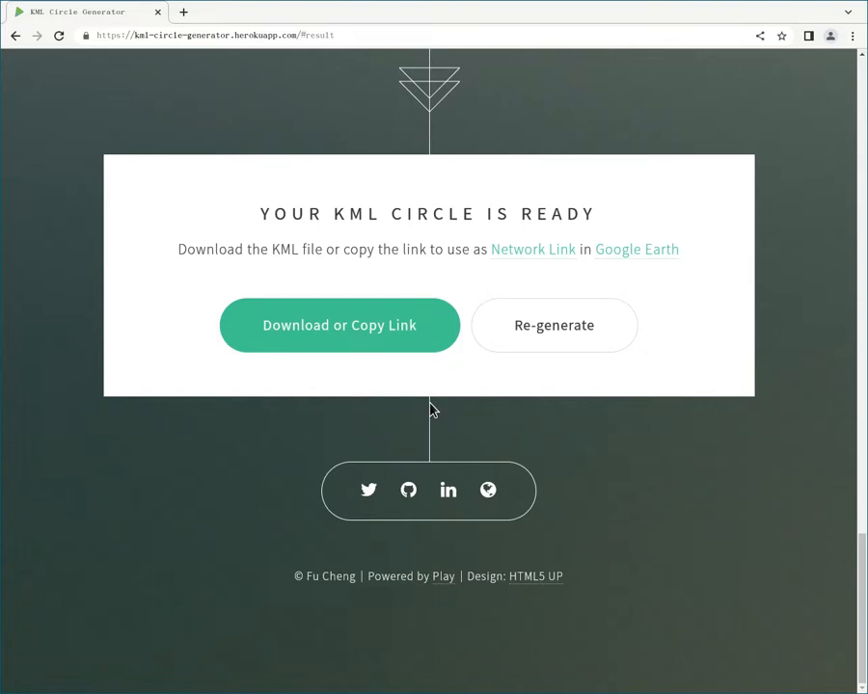
pyautogui.click(345, 331)
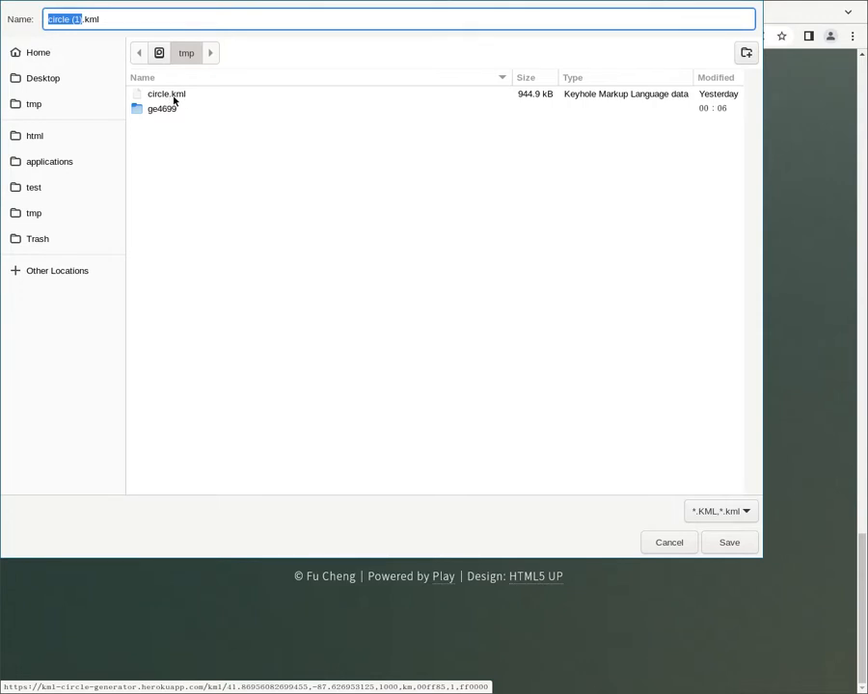
pyautogui.click(67, 19)
pyautogui.moveTo(68, 18); pyautogui.dragTo(80, 18)
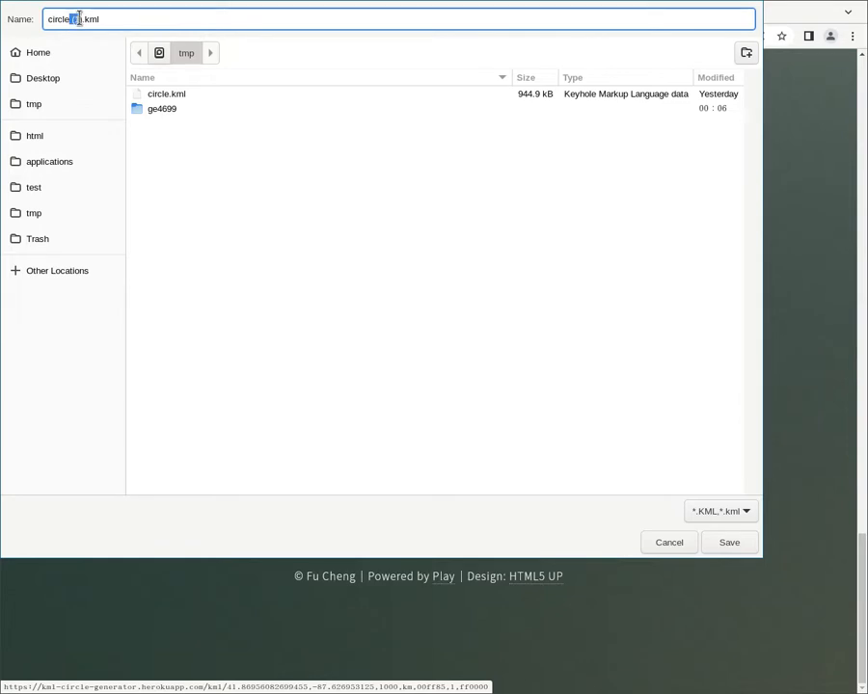
pyautogui.click(81, 19)
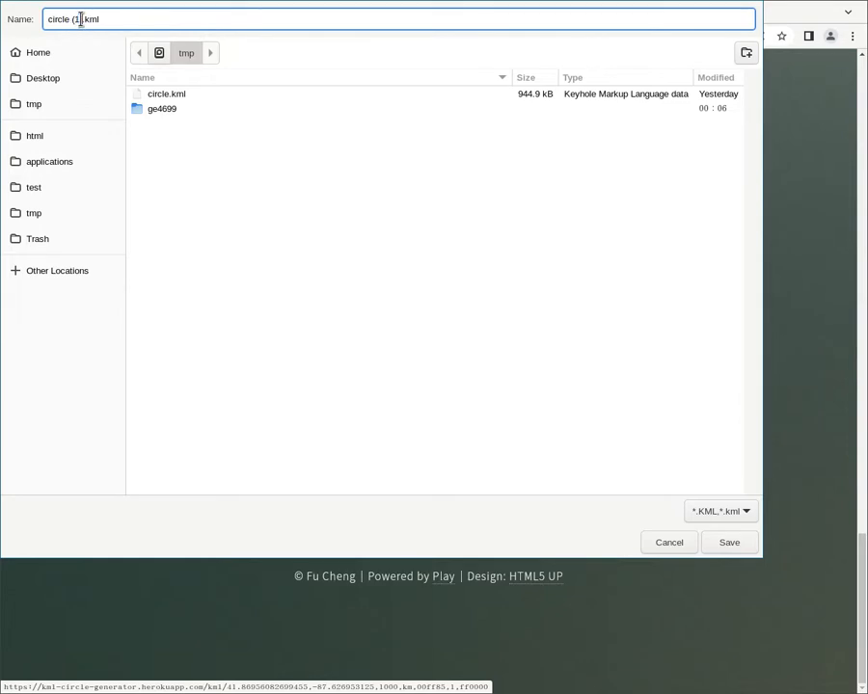
pyautogui.moveTo(82, 19); pyautogui.dragTo(69, 15)
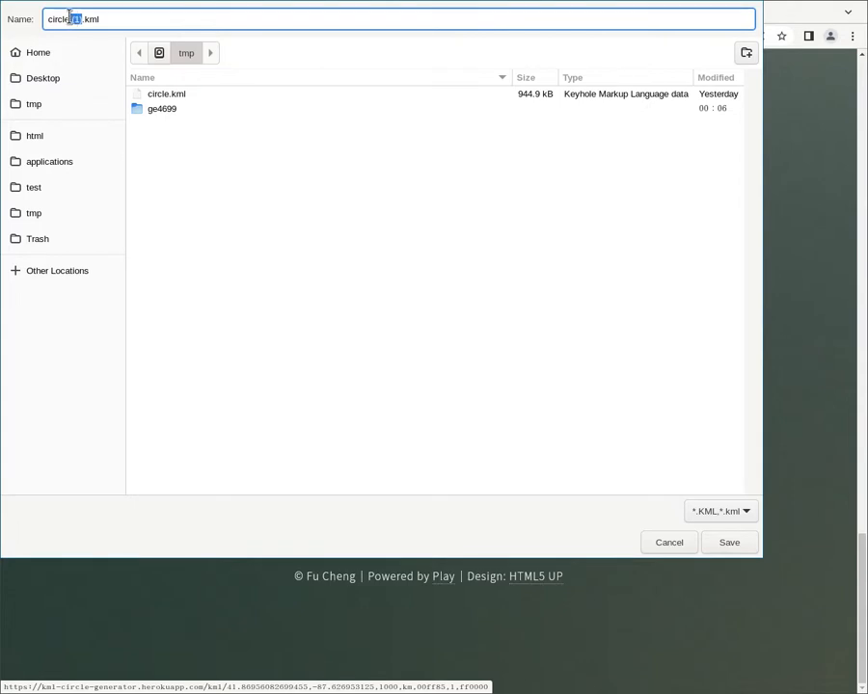
pyautogui.write('2')
pyautogui.click(730, 543)
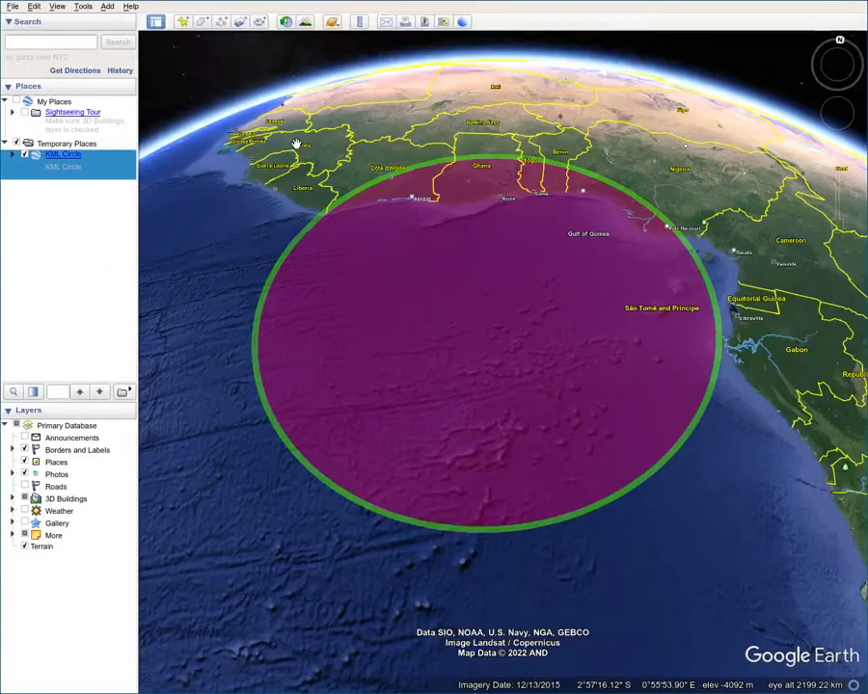
# Switch to Google Earth and turn the globe from the existing circle off West Africa to North America.
pyautogui.scroll(-5, 339, 279)
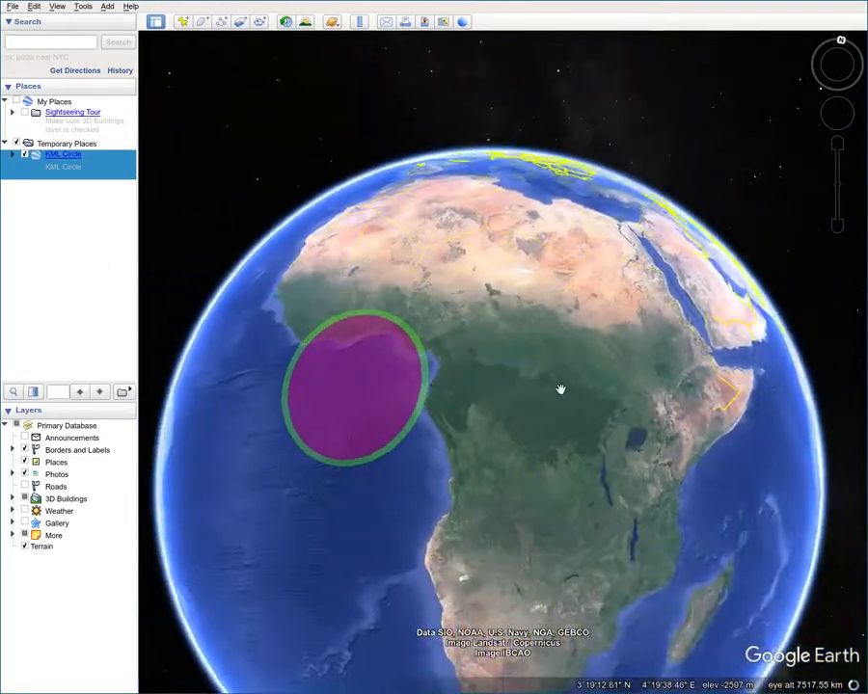
pyautogui.moveTo(561, 390); pyautogui.dragTo(311, 450)
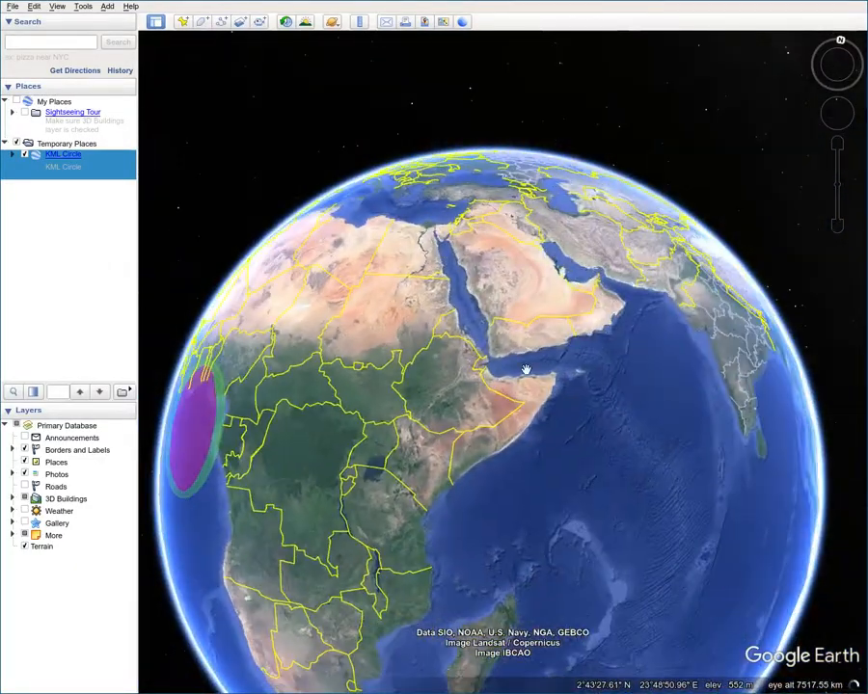
pyautogui.moveTo(525, 369); pyautogui.dragTo(370, 460)
pyautogui.moveTo(558, 362); pyautogui.dragTo(426, 464)
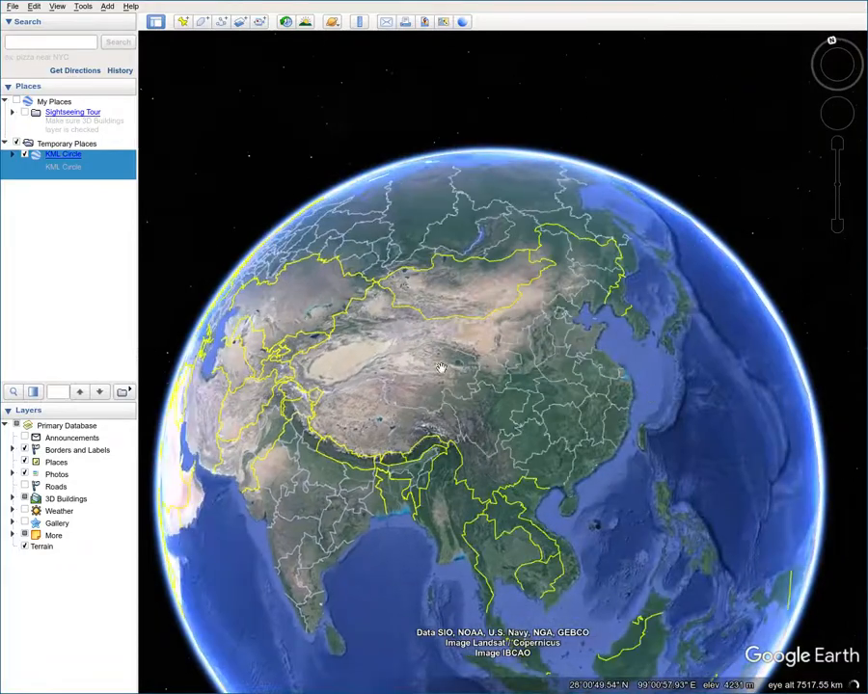
pyautogui.moveTo(353, 453); pyautogui.dragTo(715, 379)
pyautogui.moveTo(352, 425); pyautogui.dragTo(651, 422)
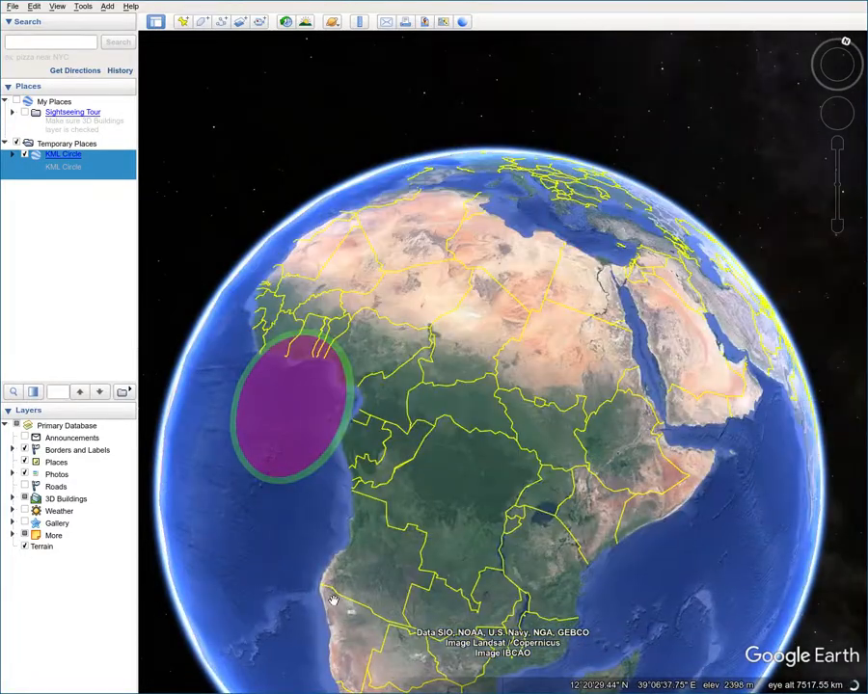
pyautogui.moveTo(333, 600); pyautogui.dragTo(744, 560)
pyautogui.moveTo(301, 415); pyautogui.dragTo(690, 472)
pyautogui.moveTo(316, 367); pyautogui.dragTo(442, 564)
pyautogui.scroll(3, 459, 455)
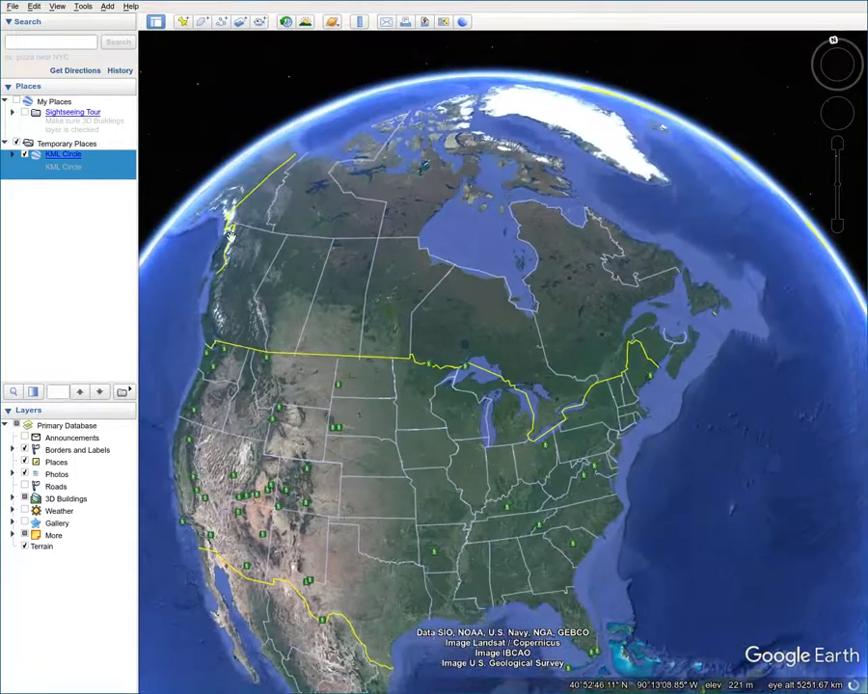
# Open the file circle2.kml from the /tmp folder.
pyautogui.click(12, 6)
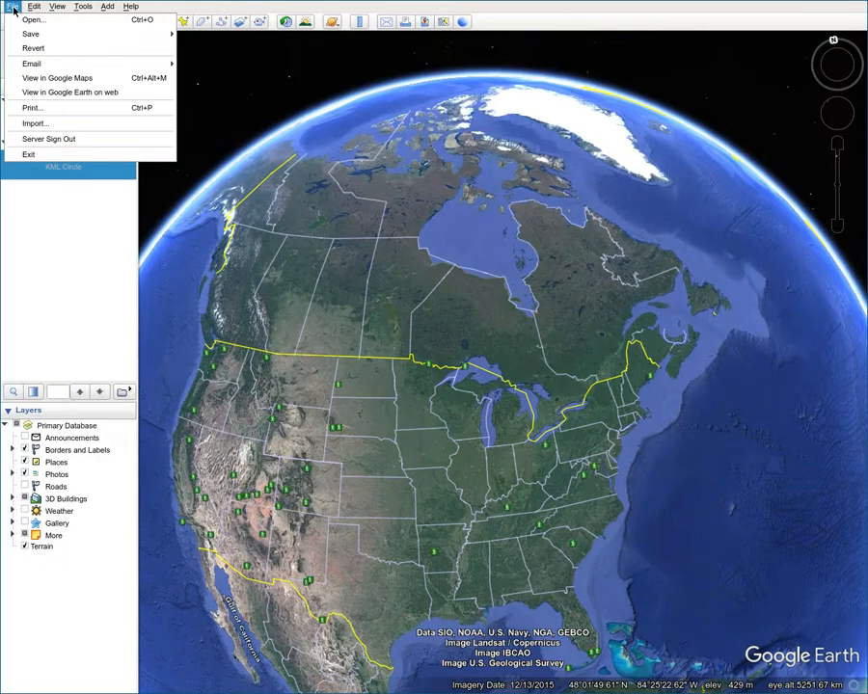
pyautogui.click(33, 20)
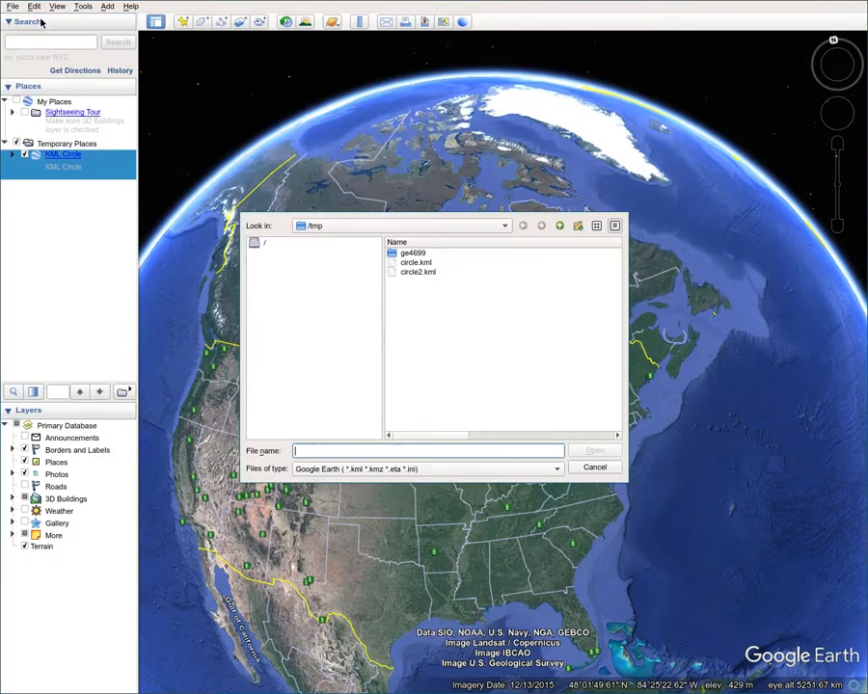
pyautogui.click(434, 276)
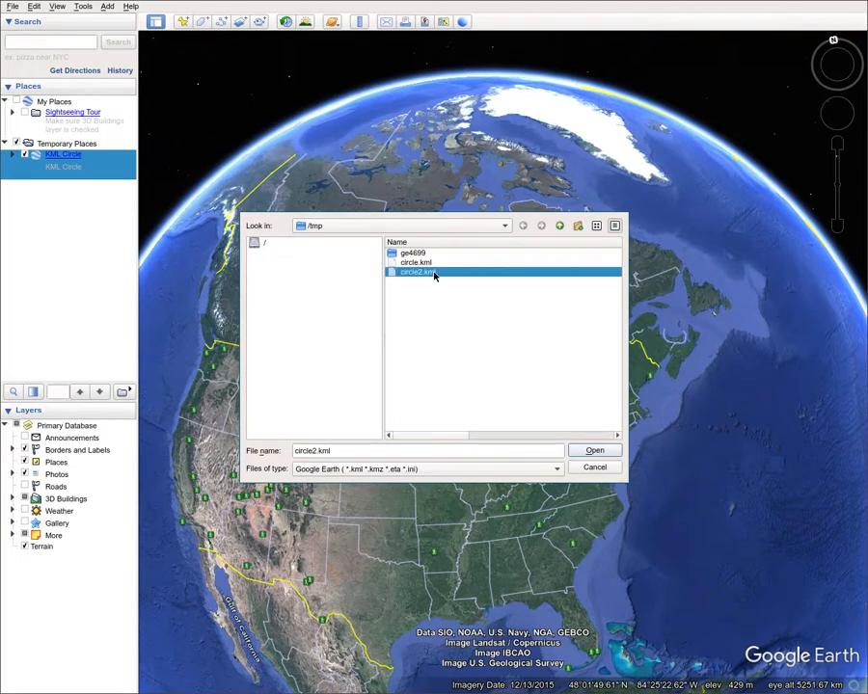
pyautogui.click(595, 453)
pyautogui.click(604, 453)
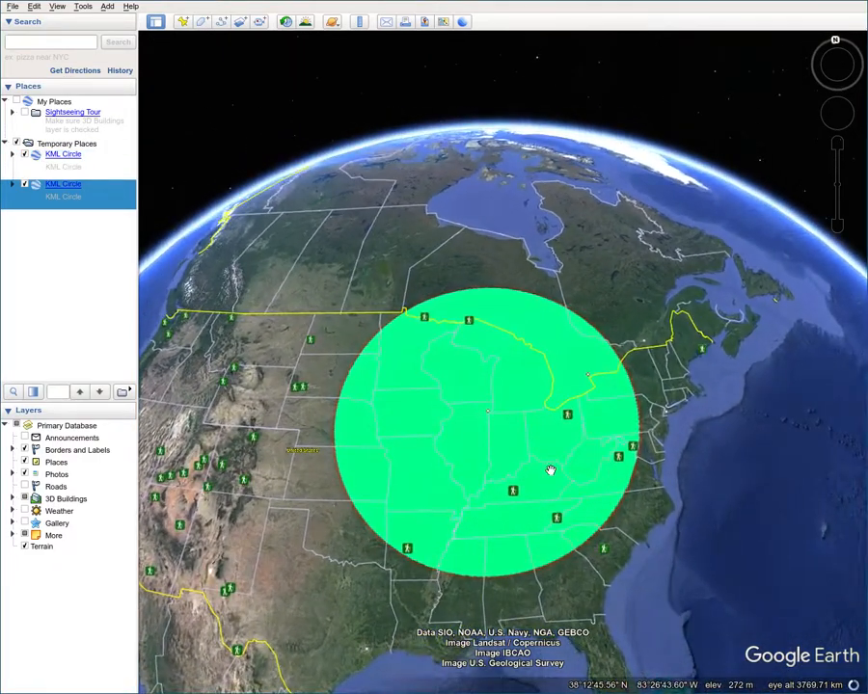
# Examine the newly loaded circle around Chicago and compare it with the earlier circle in the Gulf of Guinea.
pyautogui.moveTo(551, 471); pyautogui.dragTo(606, 432)
pyautogui.scroll(-3, 586, 458)
pyautogui.moveTo(581, 451); pyautogui.dragTo(537, 248, button='middle')
pyautogui.moveTo(535, 250); pyautogui.dragTo(499, 334)
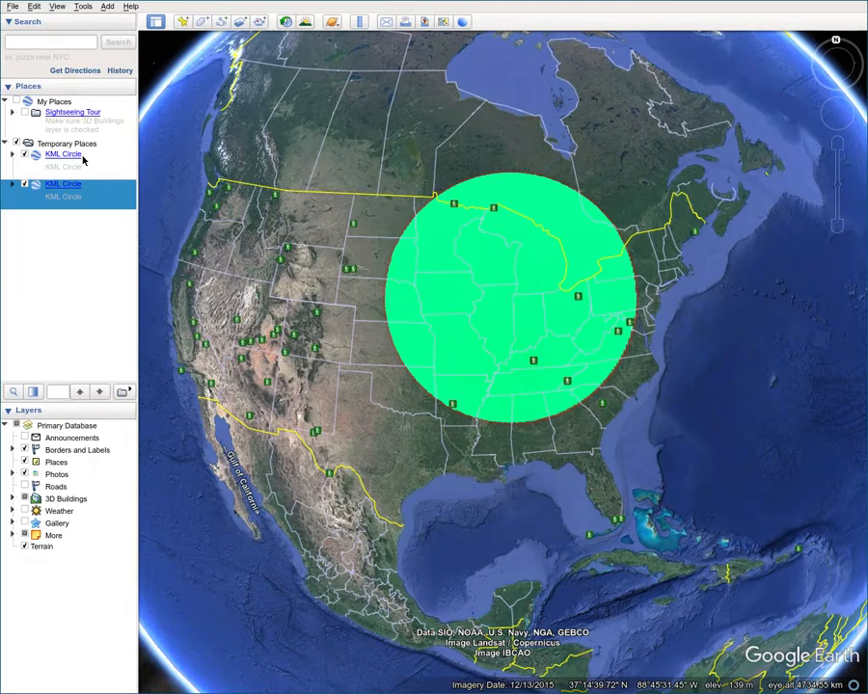
pyautogui.click(85, 159)
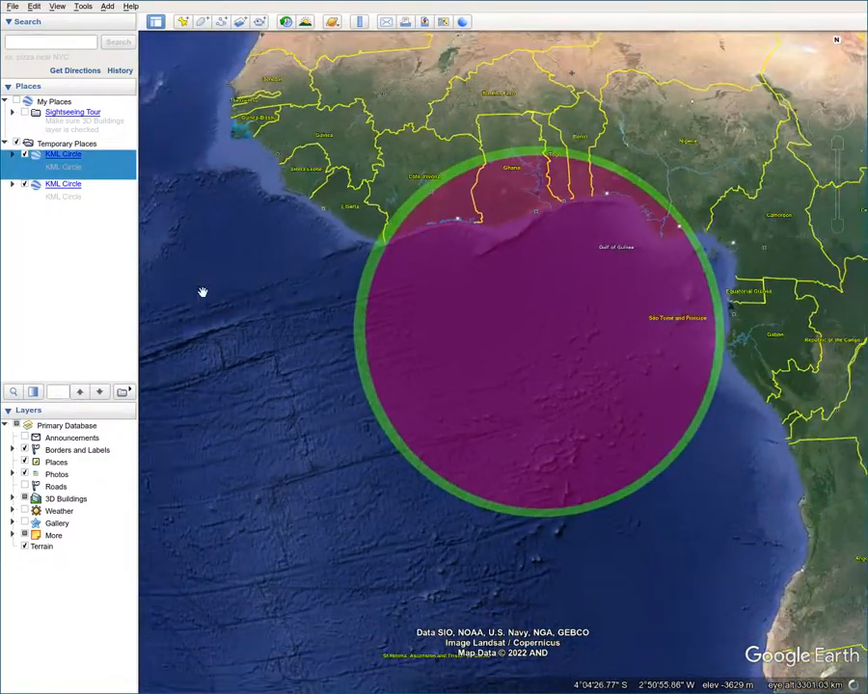
pyautogui.click(77, 197)
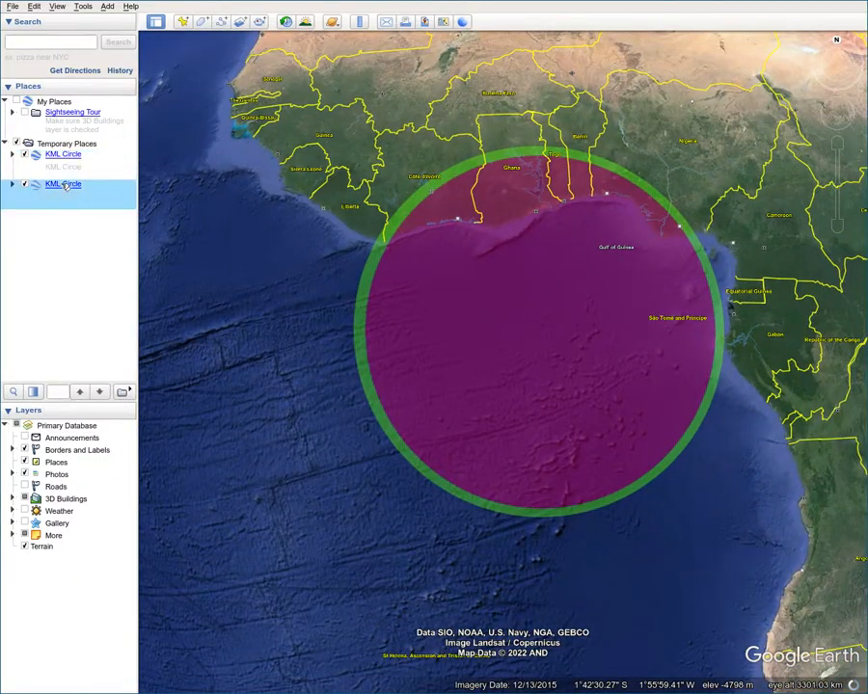
pyautogui.doubleClick(77, 196)
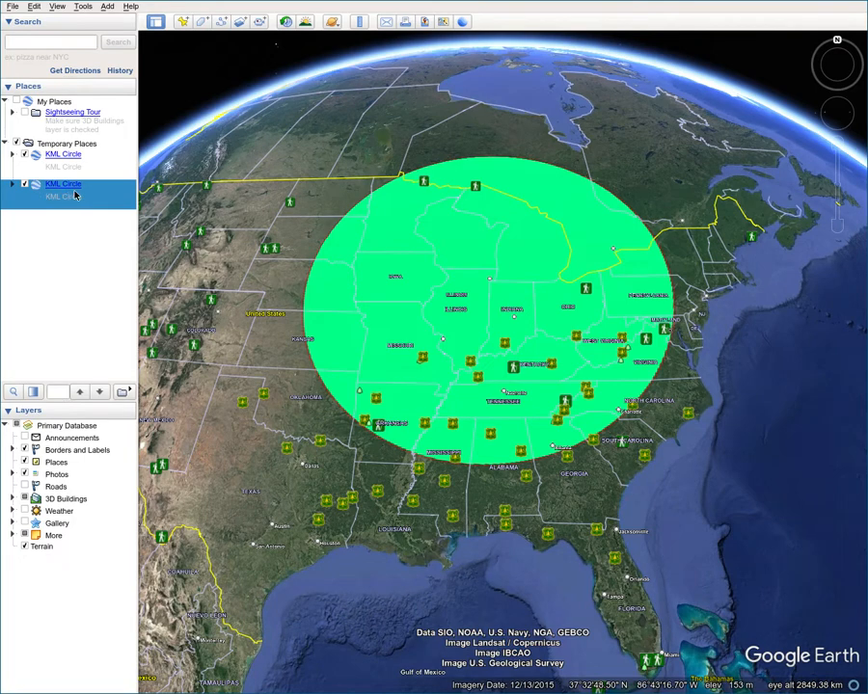
# Open the properties of the Chicago KML Circle and set its area opacity to 50%.
pyautogui.rightClick(81, 195)
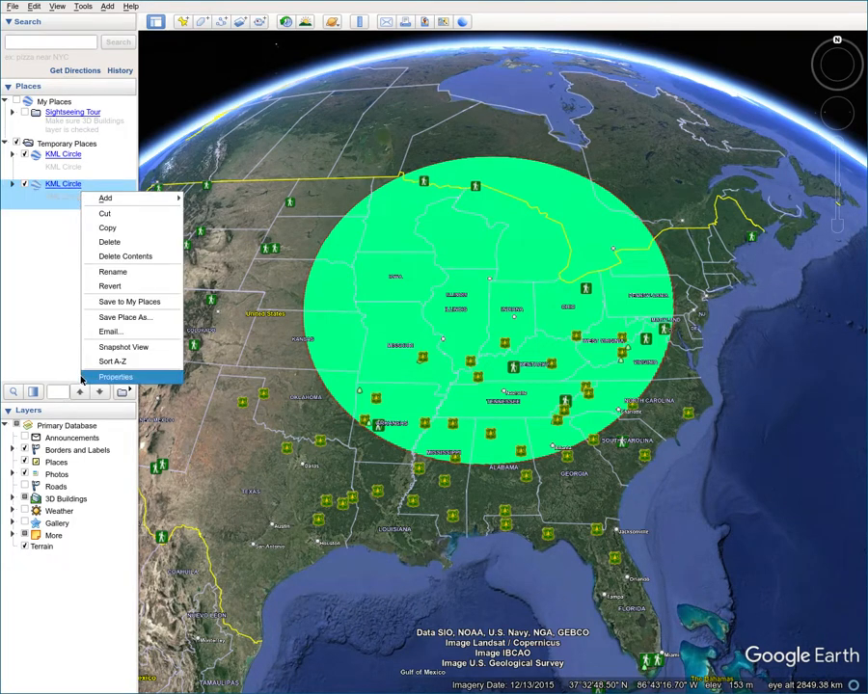
pyautogui.click(145, 378)
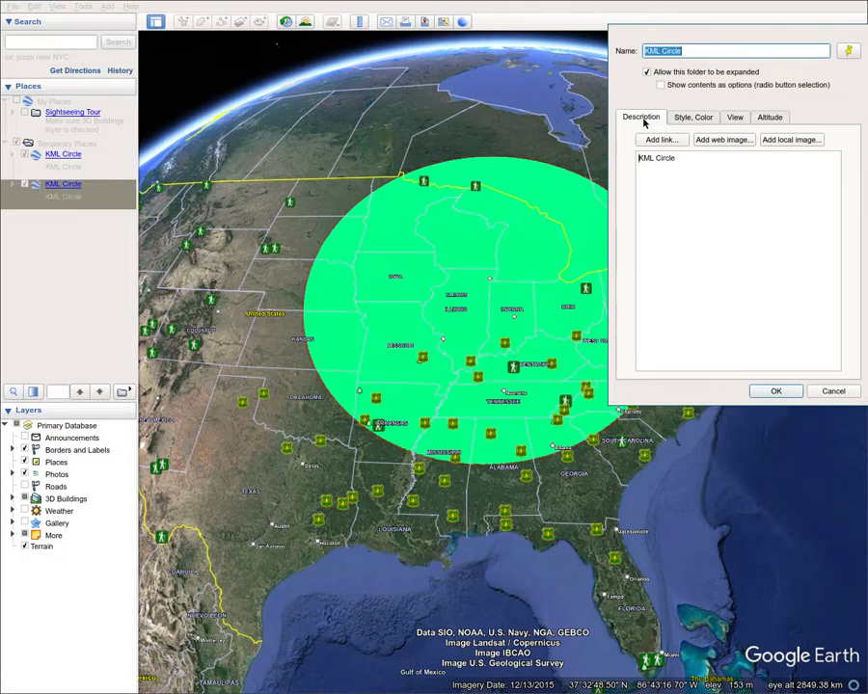
pyautogui.click(696, 118)
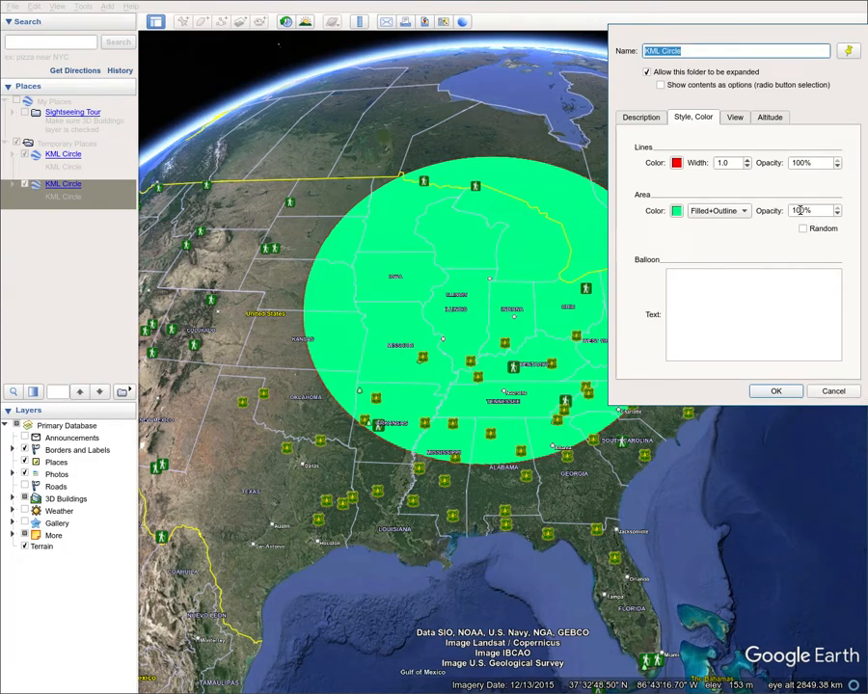
pyautogui.click(800, 210)
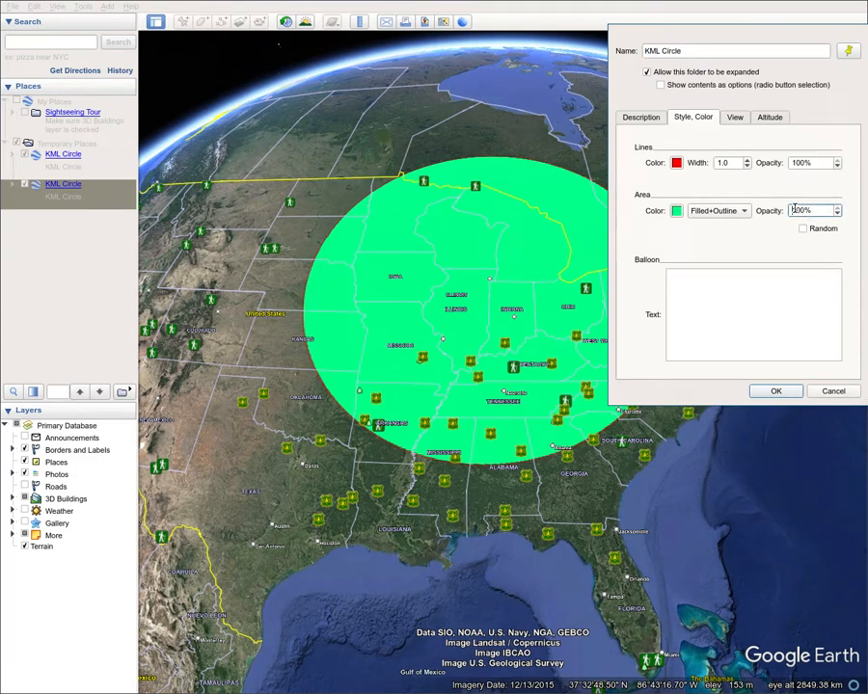
pyautogui.moveTo(800, 211); pyautogui.dragTo(794, 209)
pyautogui.write('5')
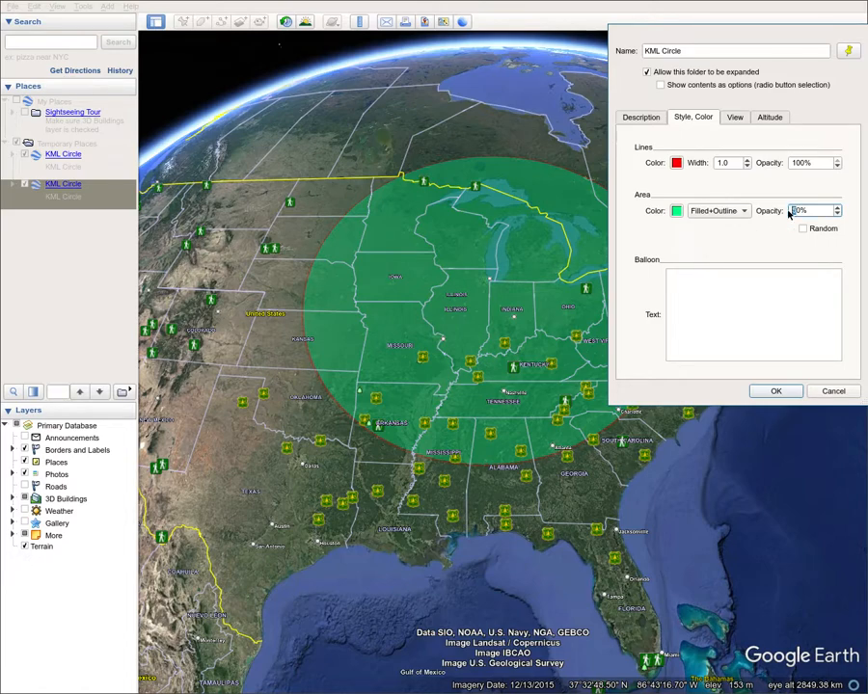
# Try an area opacity of 20% for the circle and return it to 50%.
pyautogui.write('20')
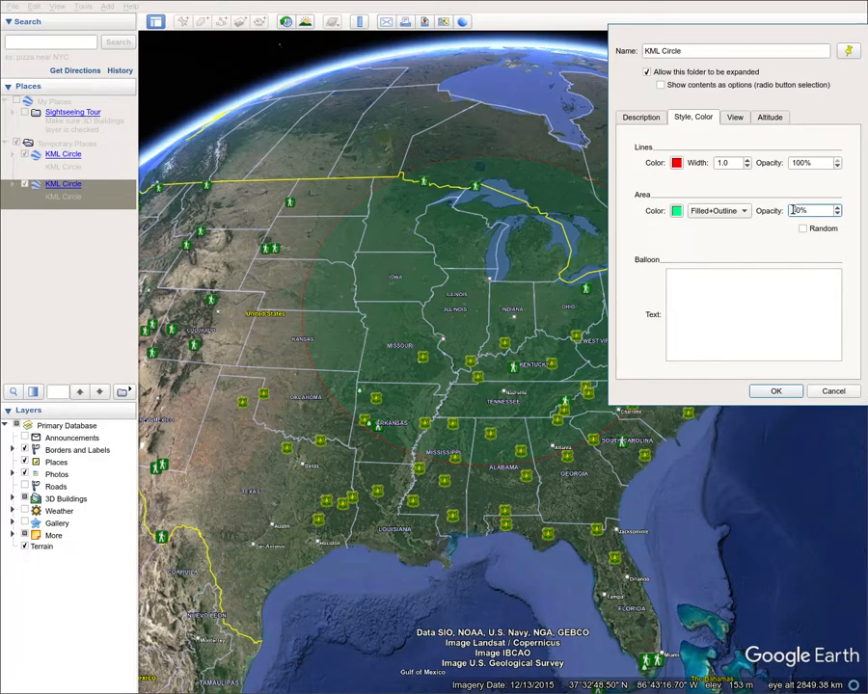
pyautogui.moveTo(795, 210); pyautogui.dragTo(790, 215)
pyautogui.write('5')
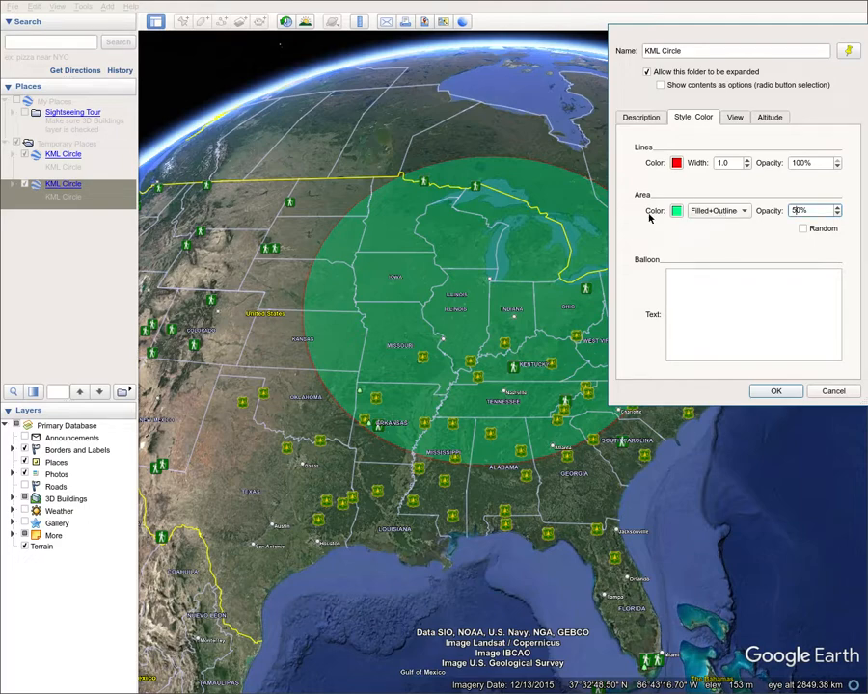
# Look over the circle's fill mode options and the color settings for its area and outline.
pyautogui.click(740, 212)
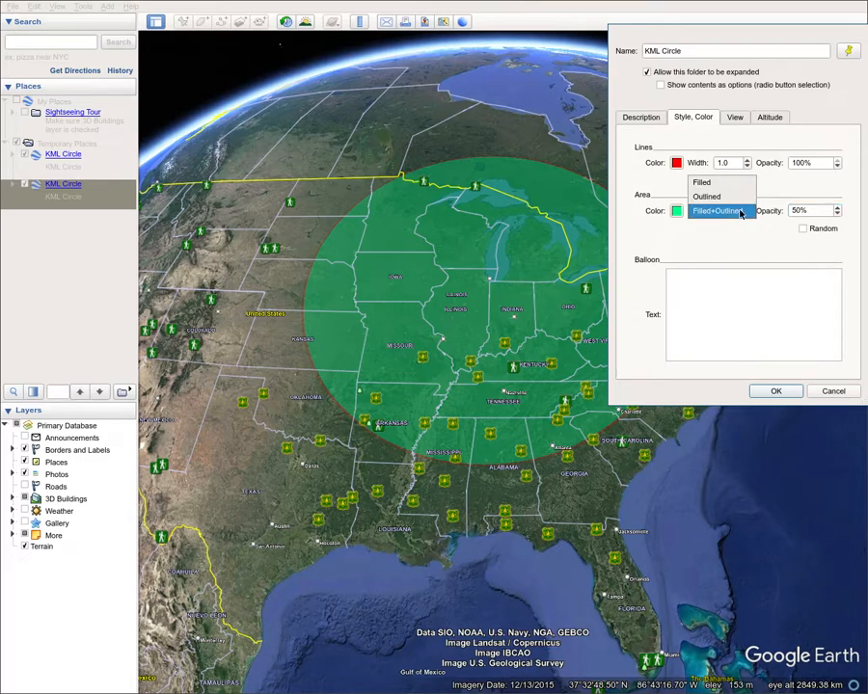
pyautogui.click(741, 213)
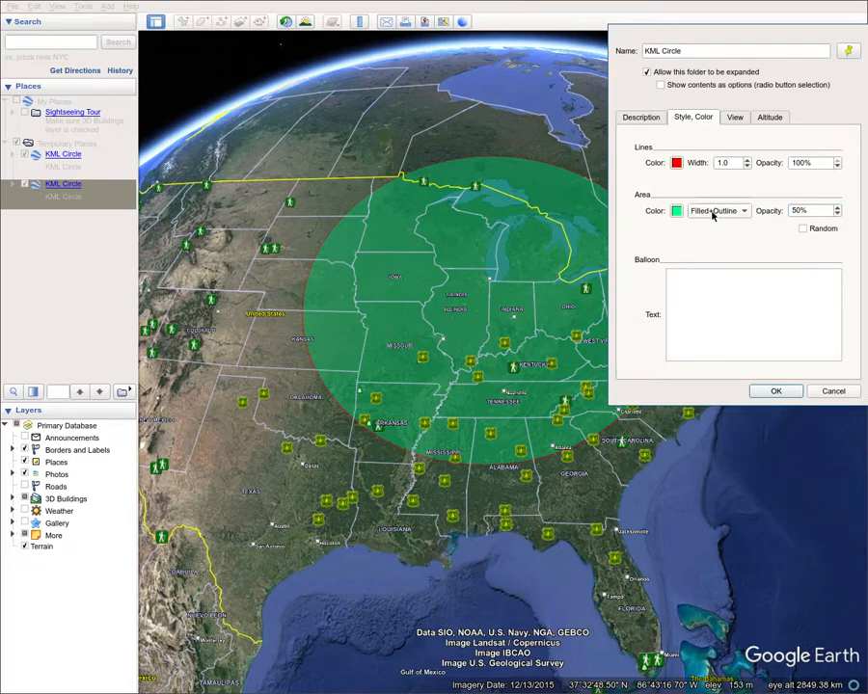
pyautogui.click(676, 211)
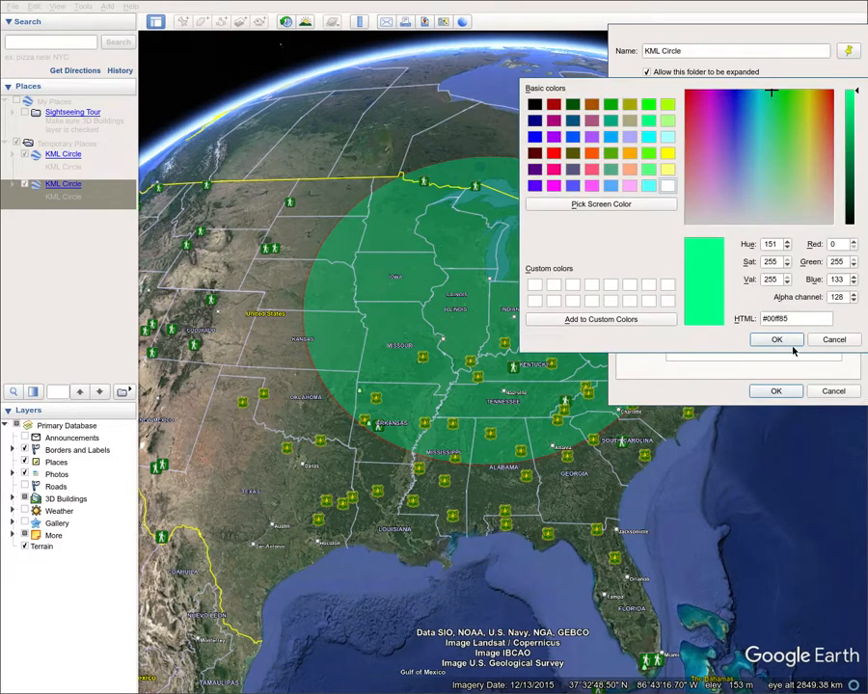
pyautogui.click(824, 338)
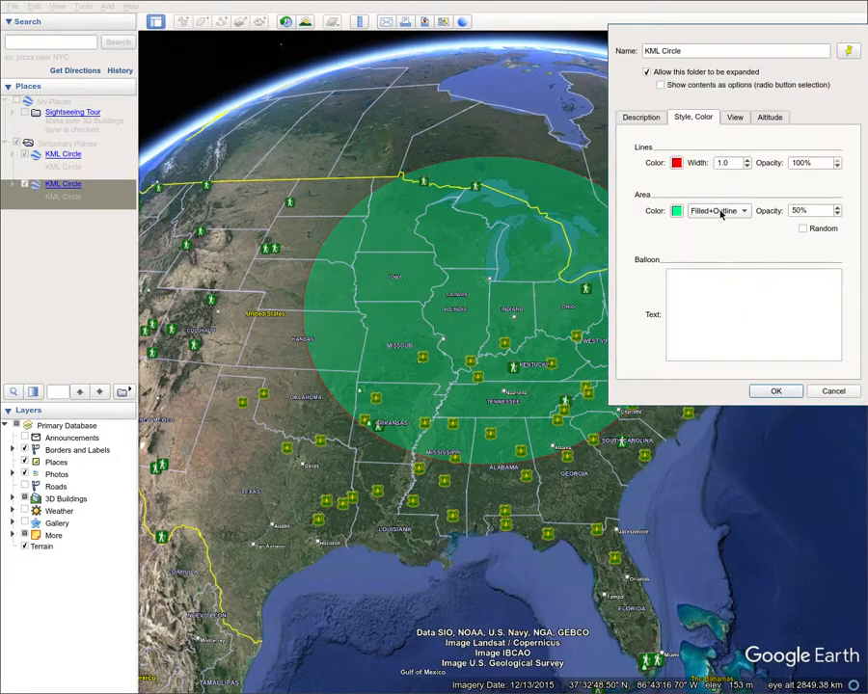
pyautogui.click(676, 163)
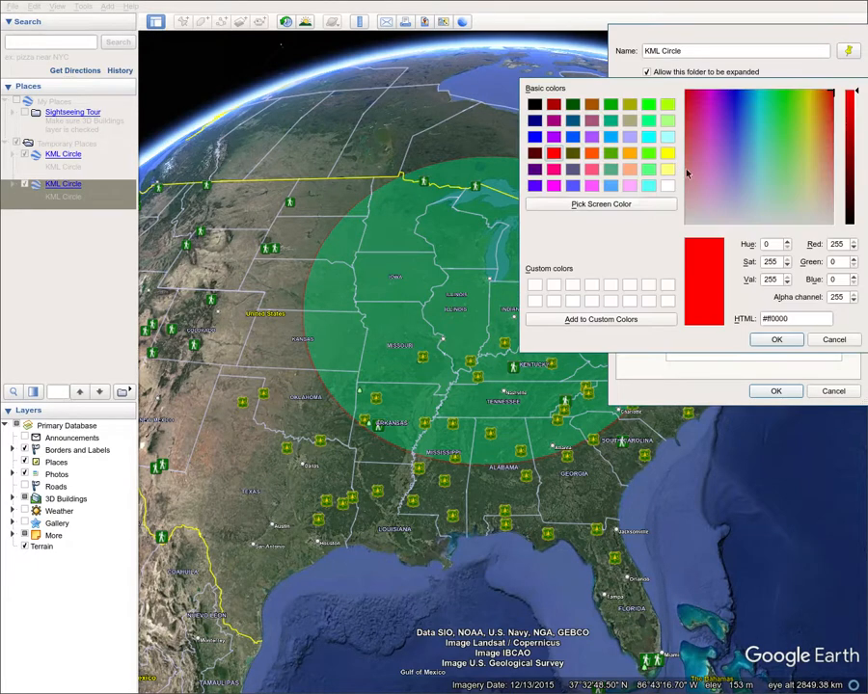
pyautogui.click(827, 337)
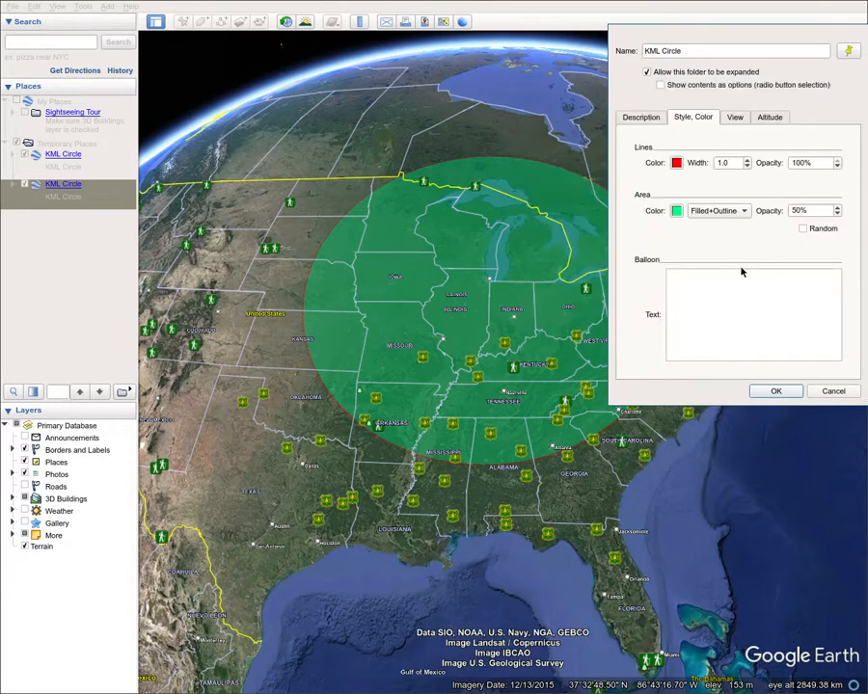
# Try the Filled and Outlined modes for the circle's area and return it to Filled+Outlined.
pyautogui.click(739, 211)
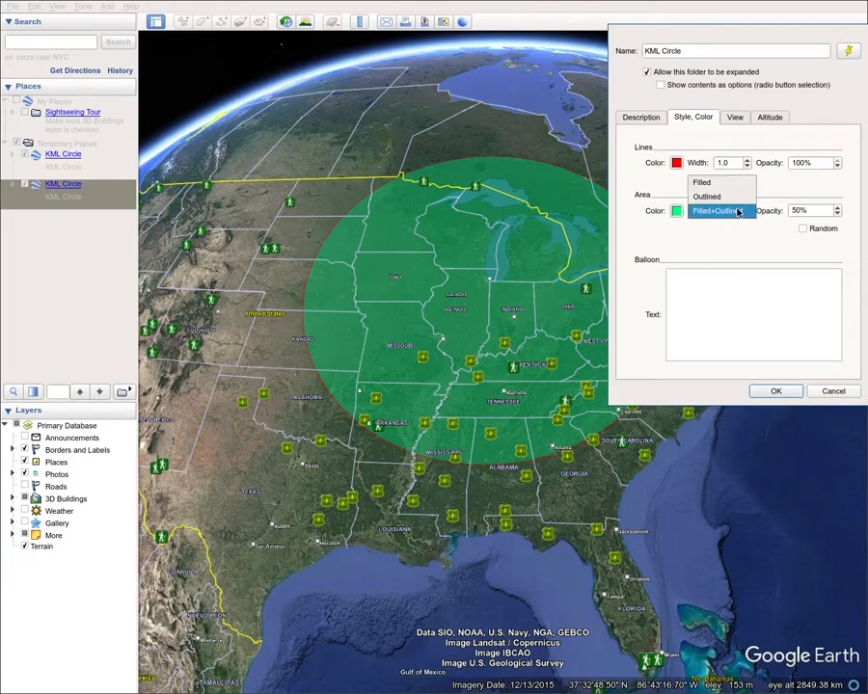
pyautogui.click(722, 192)
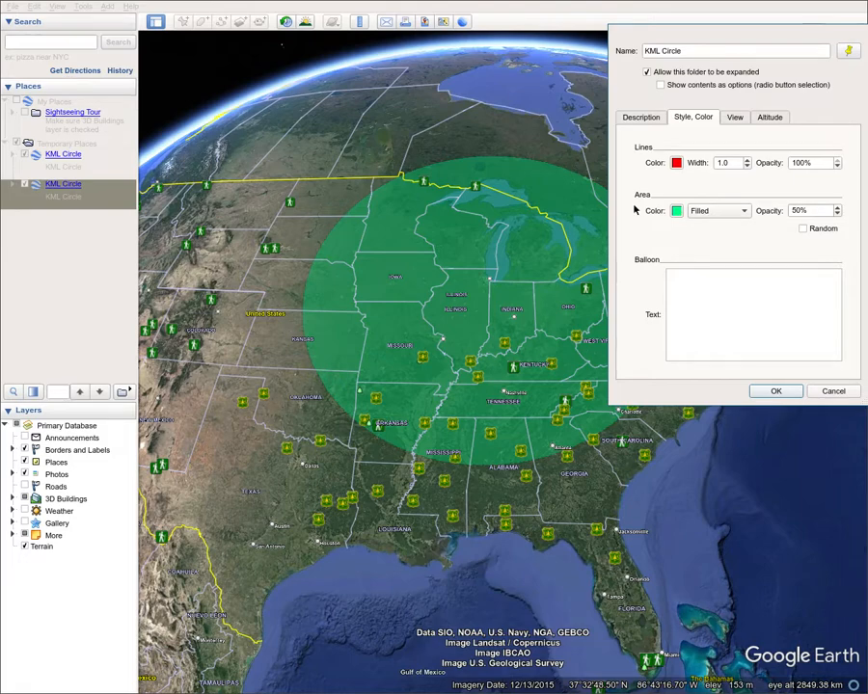
pyautogui.click(733, 216)
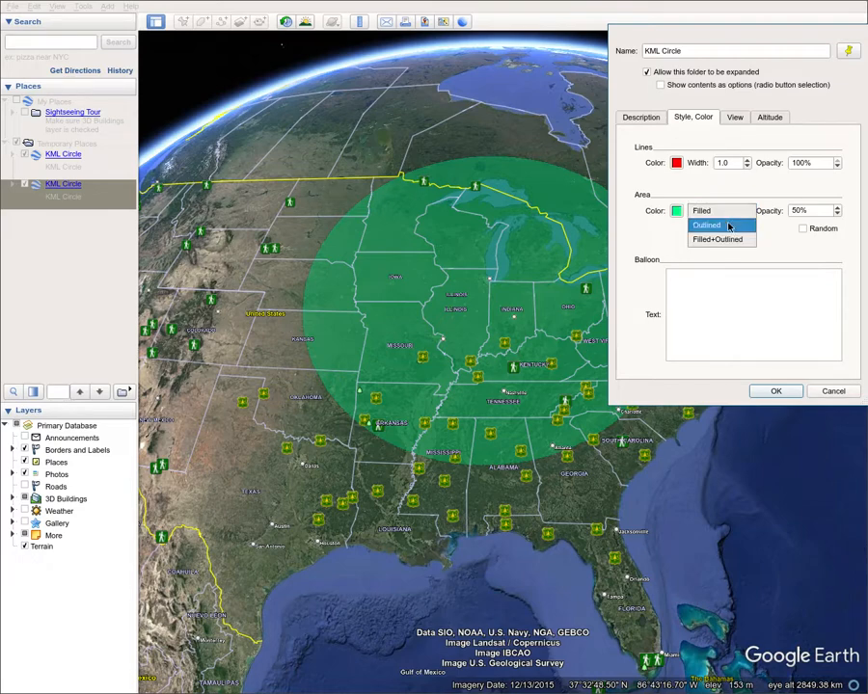
pyautogui.click(729, 225)
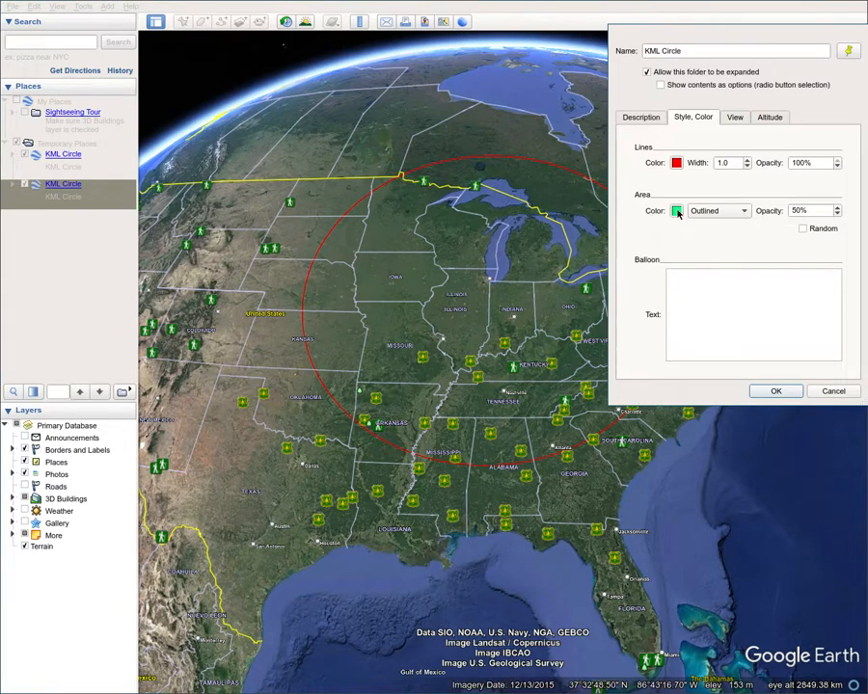
pyautogui.click(730, 212)
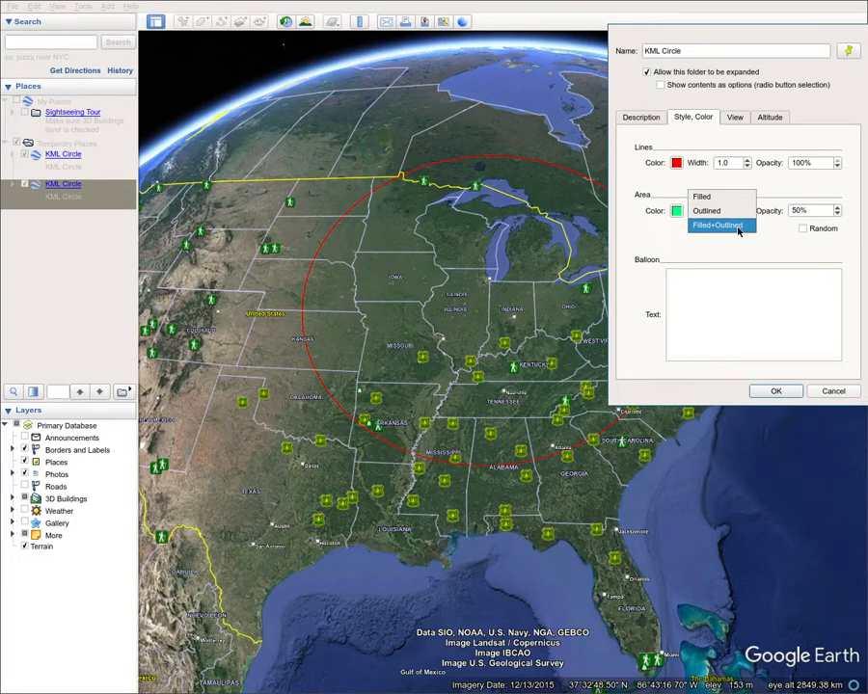
pyautogui.click(740, 227)
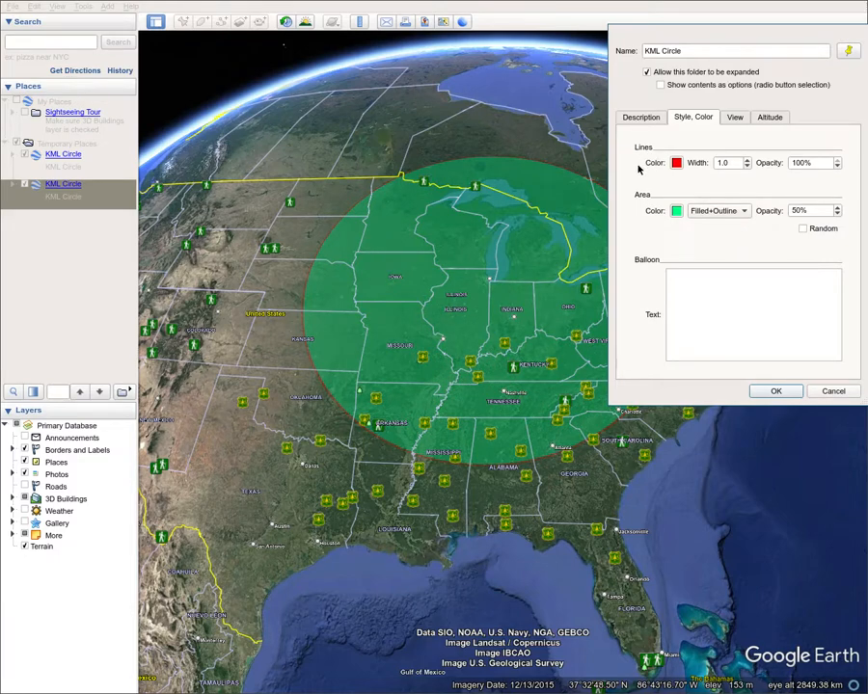
# Set the Chicago circle's area color to blue (#0000ff) and its line color to bright green.
pyautogui.click(676, 210)
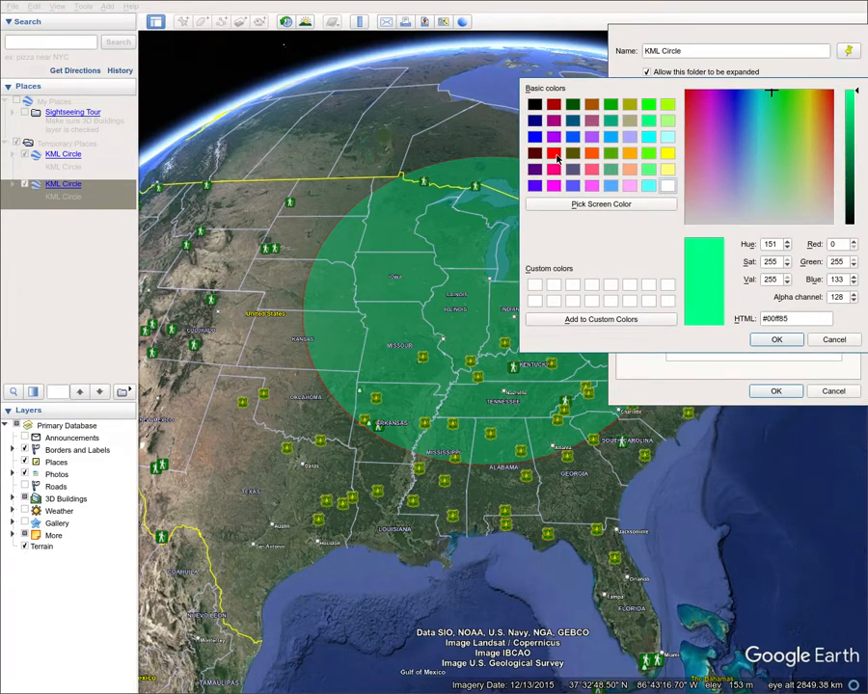
pyautogui.click(533, 137)
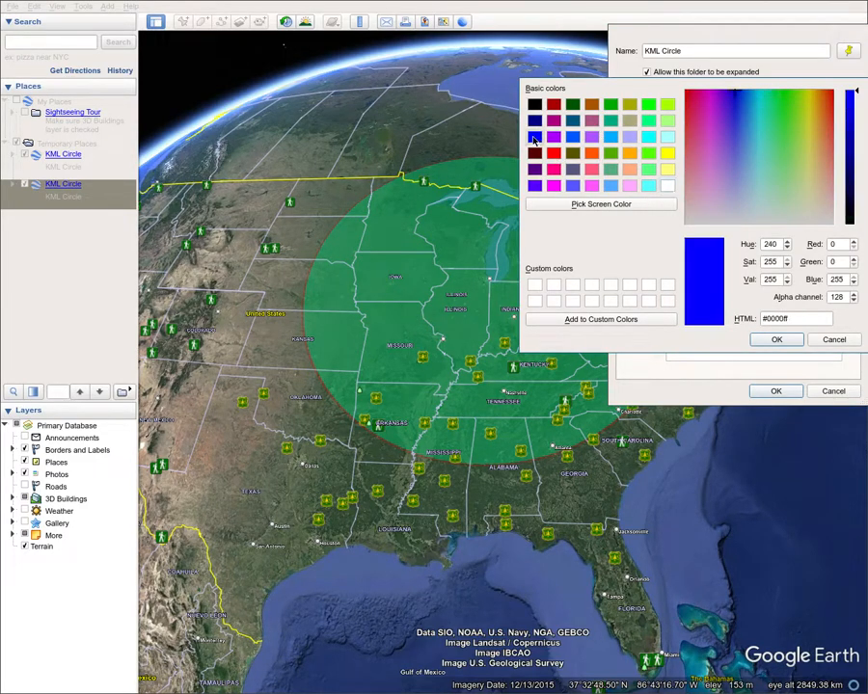
pyautogui.click(777, 339)
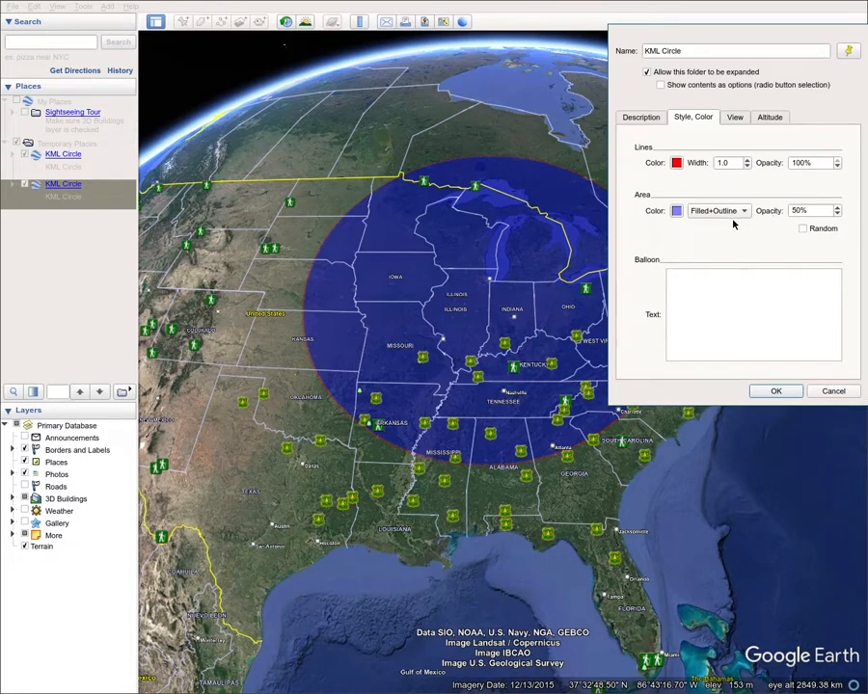
pyautogui.click(676, 163)
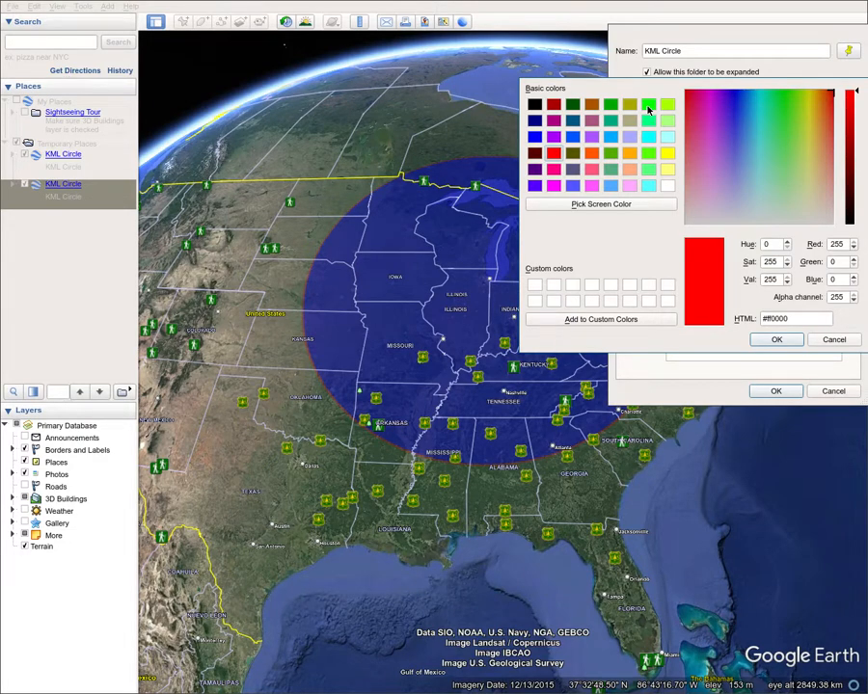
pyautogui.click(648, 107)
pyautogui.click(776, 340)
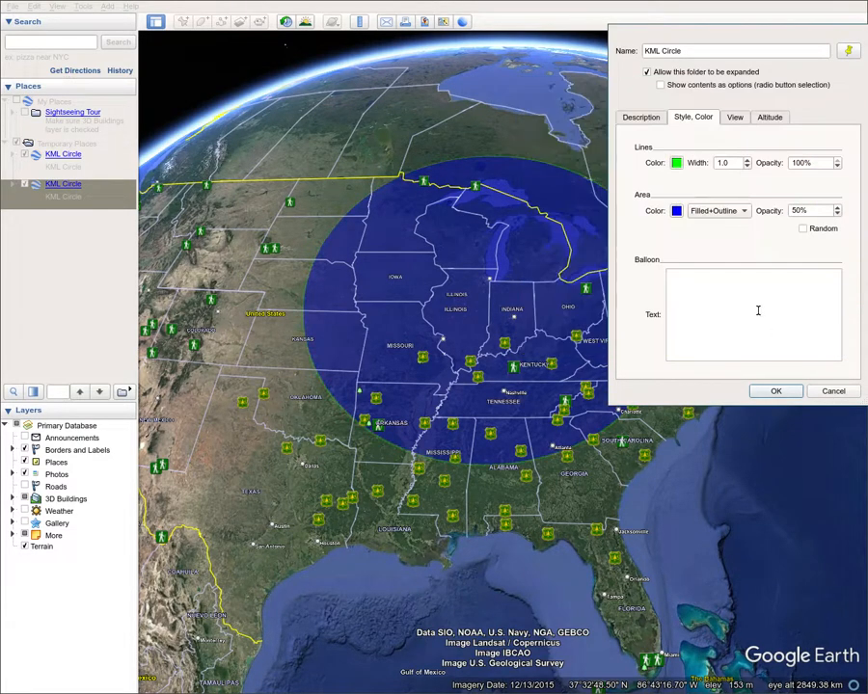
# Set the width of the circle's outline to 100.
pyautogui.click(747, 160)
pyautogui.click(732, 163)
pyautogui.moveTo(734, 163); pyautogui.dragTo(717, 160)
pyautogui.write('100')
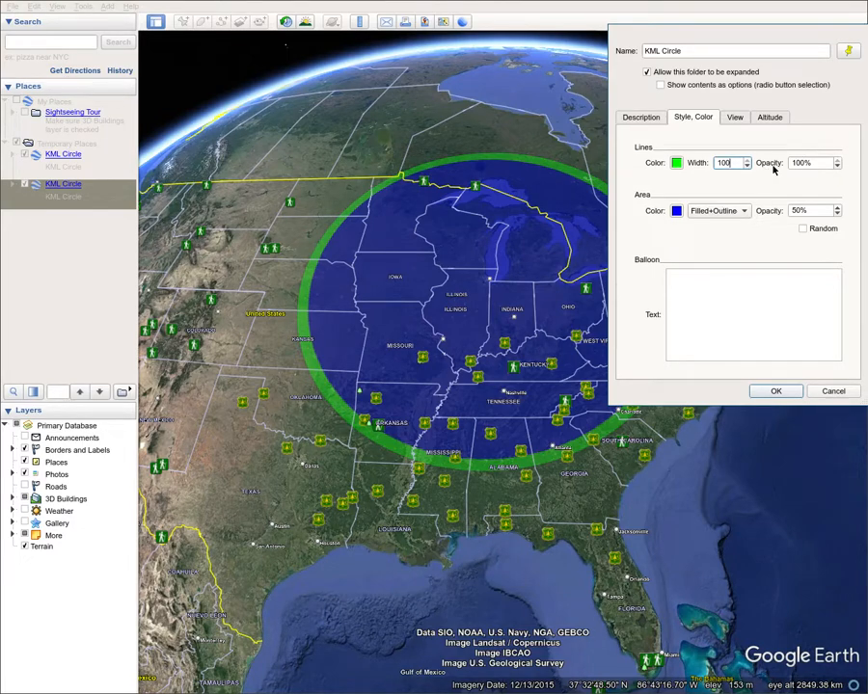
pyautogui.click(815, 329)
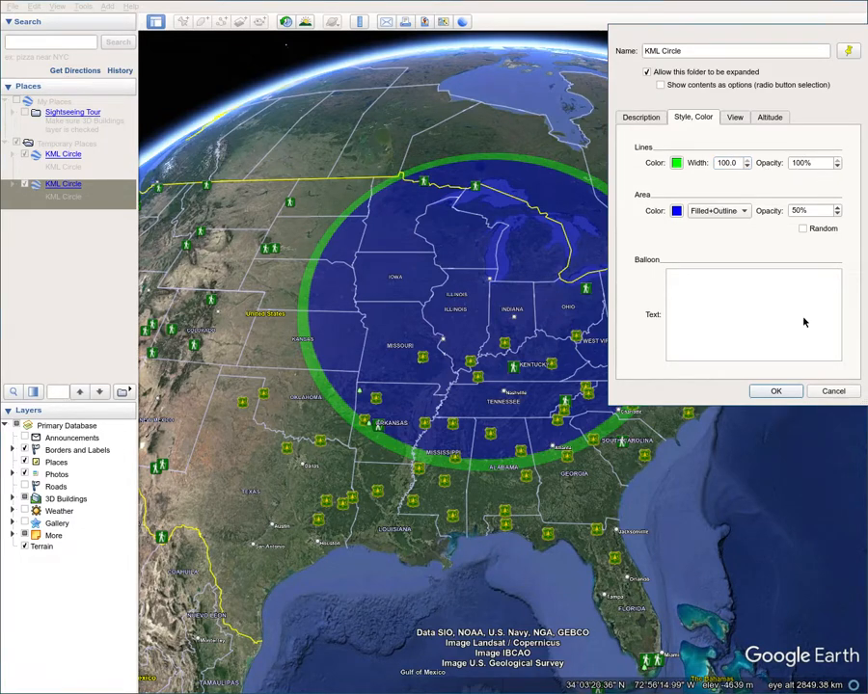
# Set the outline's opacity to 80% and apply the circle's style changes.
pyautogui.click(801, 162)
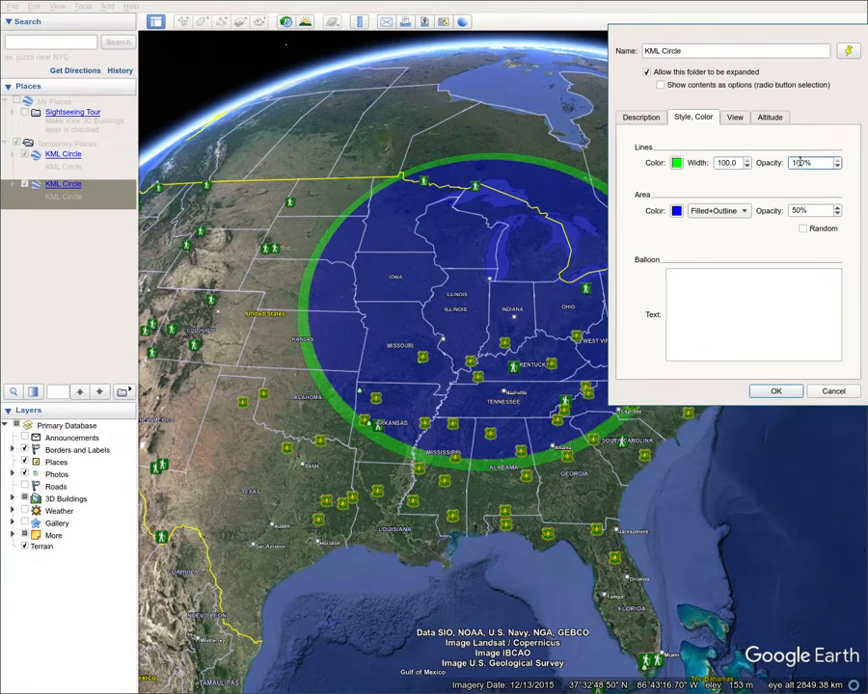
pyautogui.moveTo(799, 162); pyautogui.dragTo(792, 162)
pyautogui.write('8')
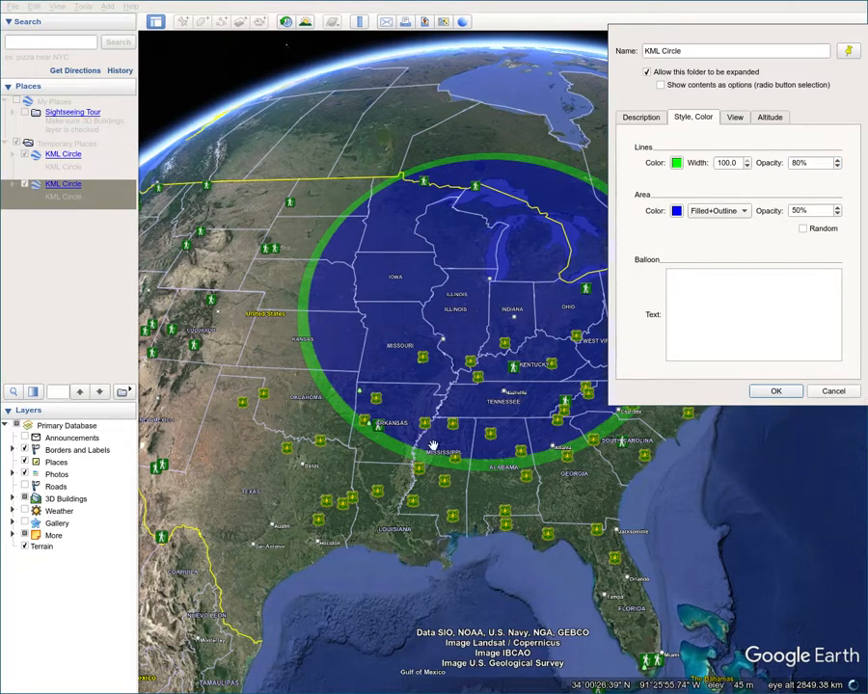
pyautogui.click(777, 392)
# Examine the blue circle and its thick green outline over the United States, both close up and from afar.
pyautogui.moveTo(581, 368); pyautogui.dragTo(441, 486)
pyautogui.scroll(-5, 442, 485)
pyautogui.scroll(4, 548, 503)
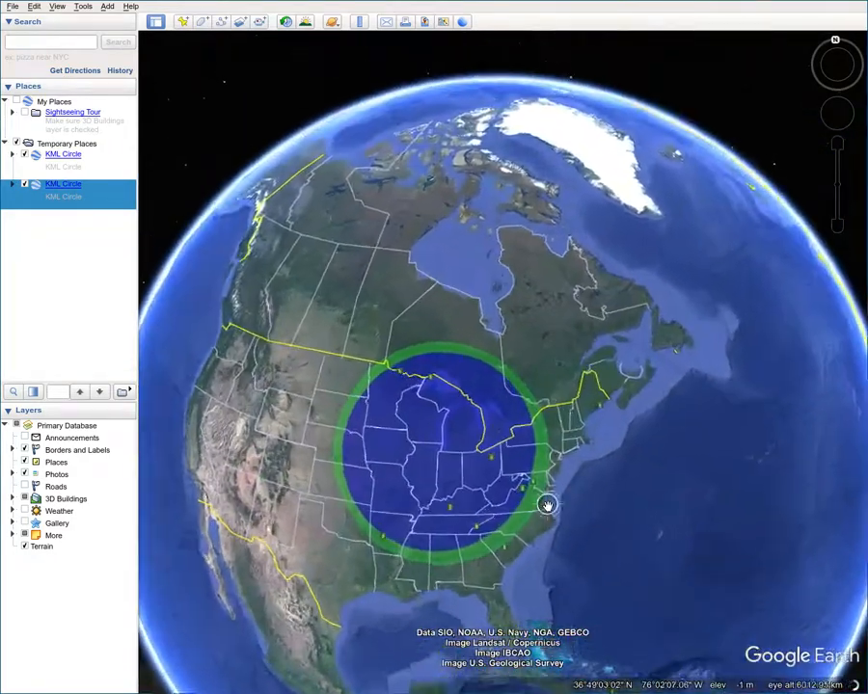
pyautogui.moveTo(584, 496); pyautogui.dragTo(639, 415)
pyautogui.scroll(5, 517, 404)
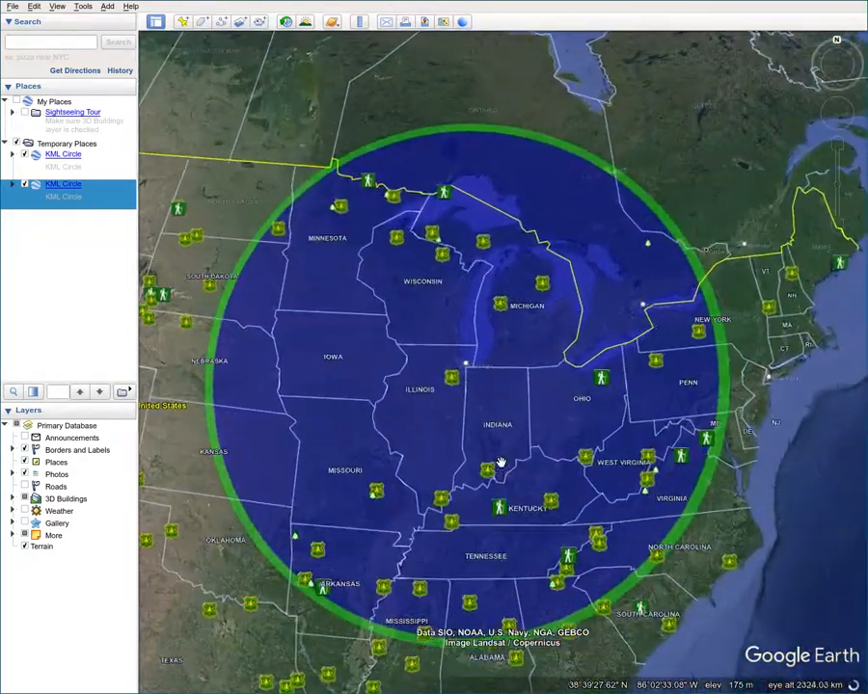
pyautogui.scroll(-3, 500, 464)
pyautogui.moveTo(514, 457); pyautogui.dragTo(499, 472)
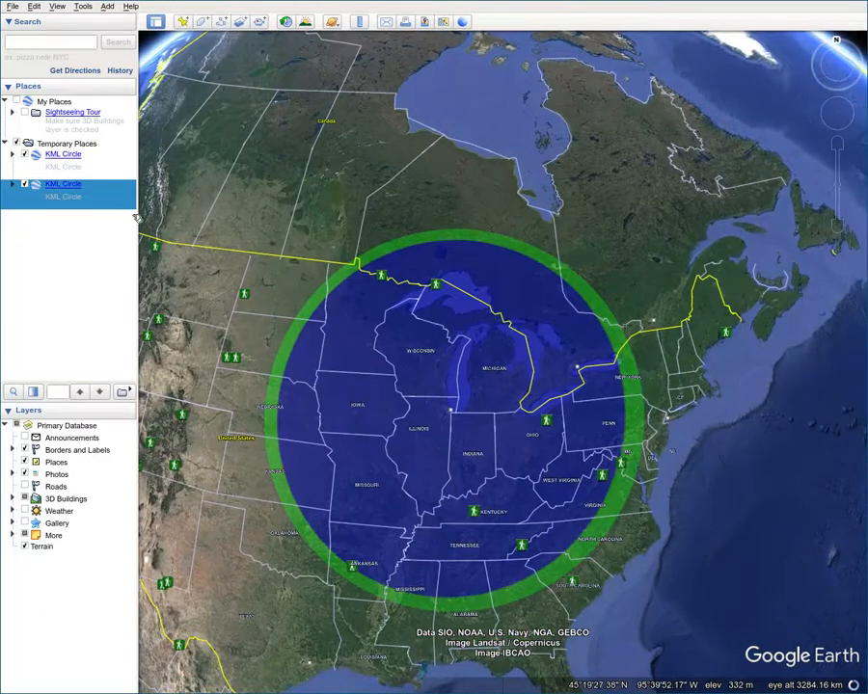
# Reopen the Chicago KML Circle's style properties and set its area to Filled, without an outline.
pyautogui.rightClick(83, 192)
pyautogui.click(150, 376)
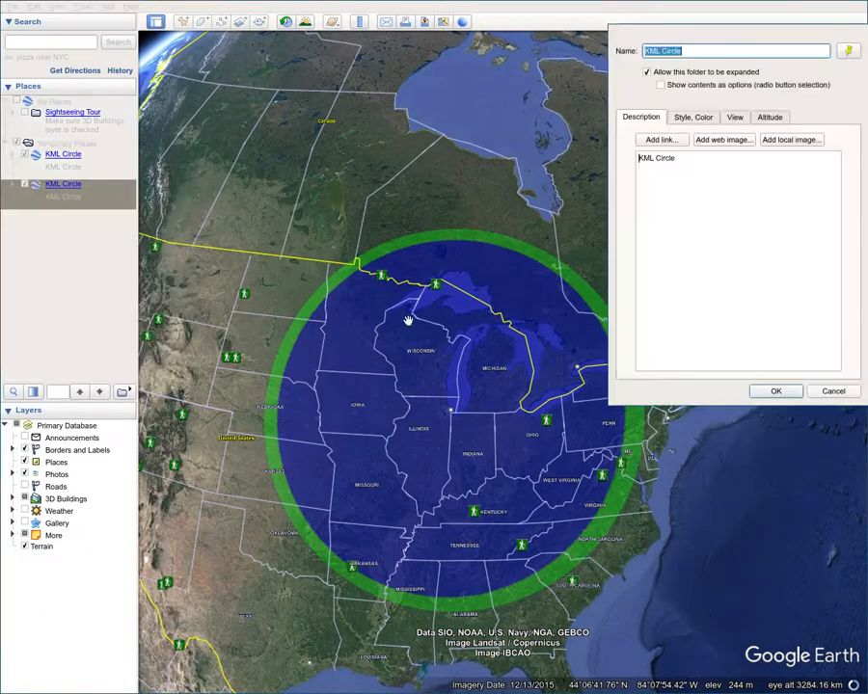
pyautogui.click(700, 118)
pyautogui.click(733, 163)
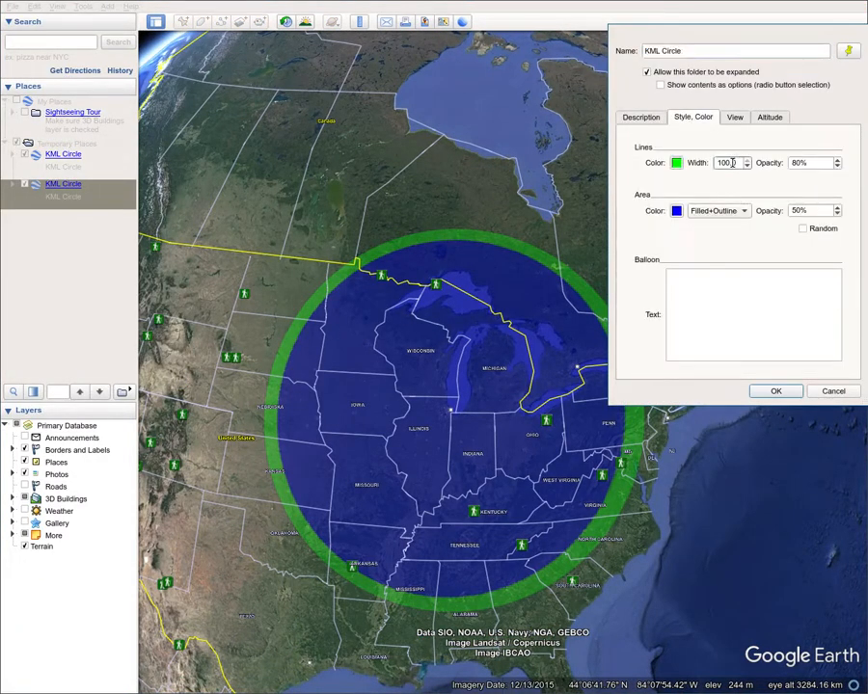
pyautogui.click(725, 211)
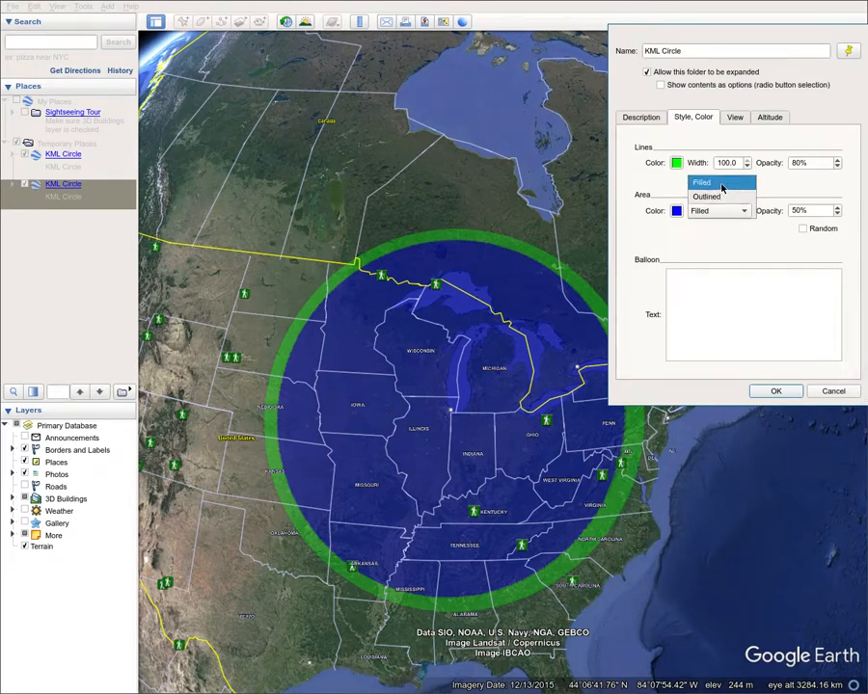
pyautogui.click(718, 183)
# Set the circle's area color to orange and apply the style changes.
pyautogui.click(676, 210)
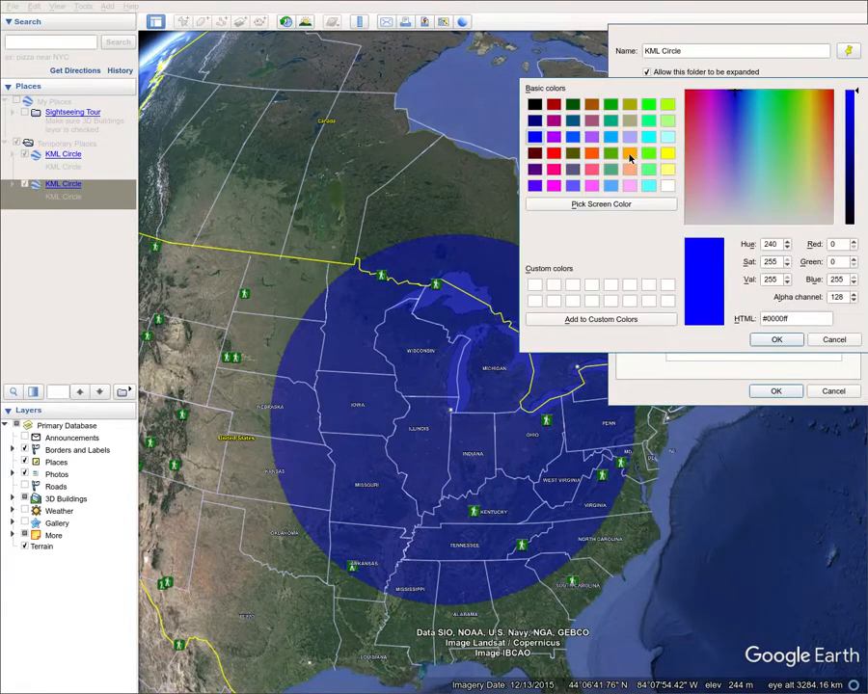
pyautogui.click(629, 154)
pyautogui.click(778, 341)
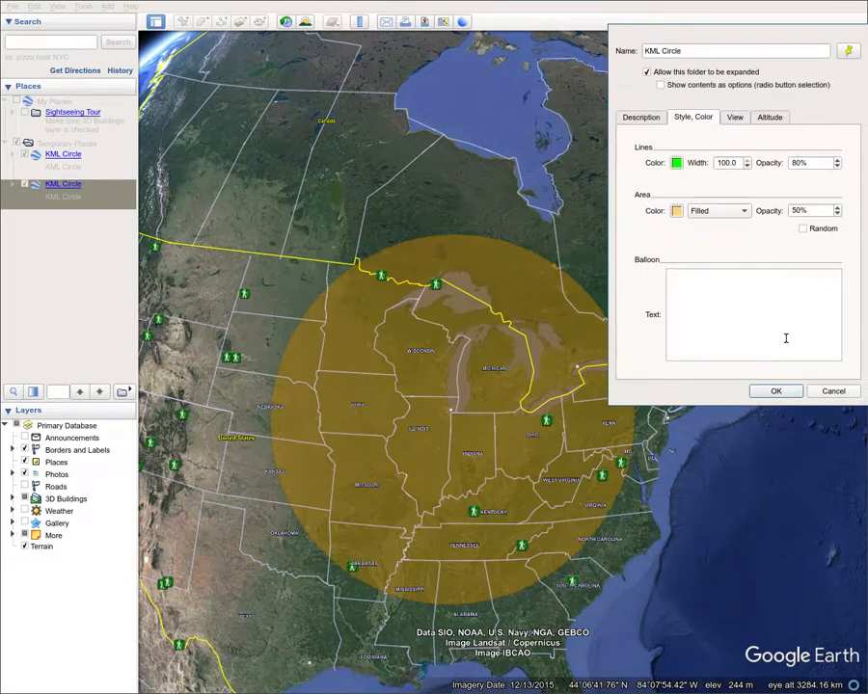
pyautogui.click(776, 391)
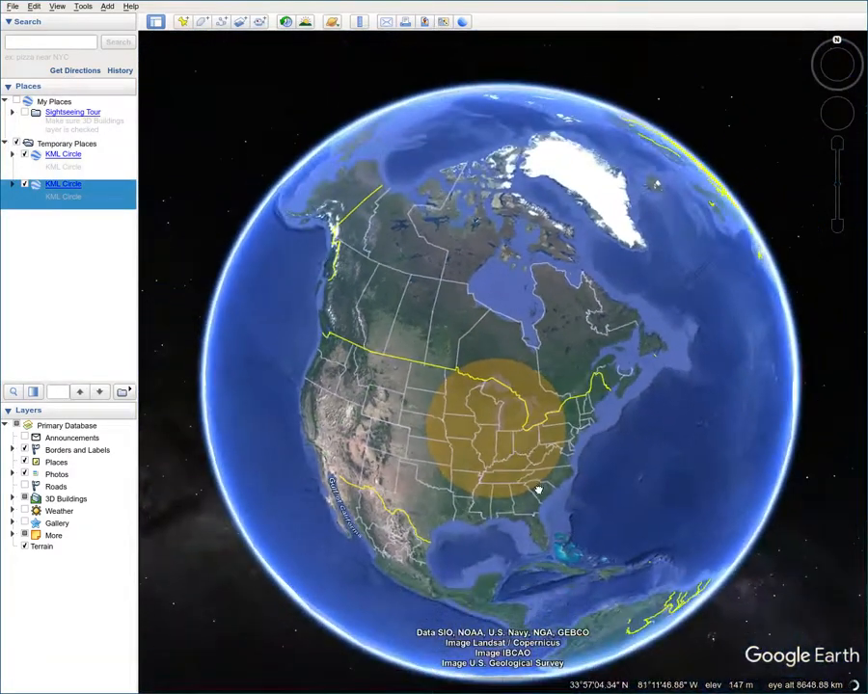
# Examine the orange filled circle around Chicago on the globe and the area it covers in North America.
pyautogui.moveTo(539, 490); pyautogui.dragTo(520, 397)
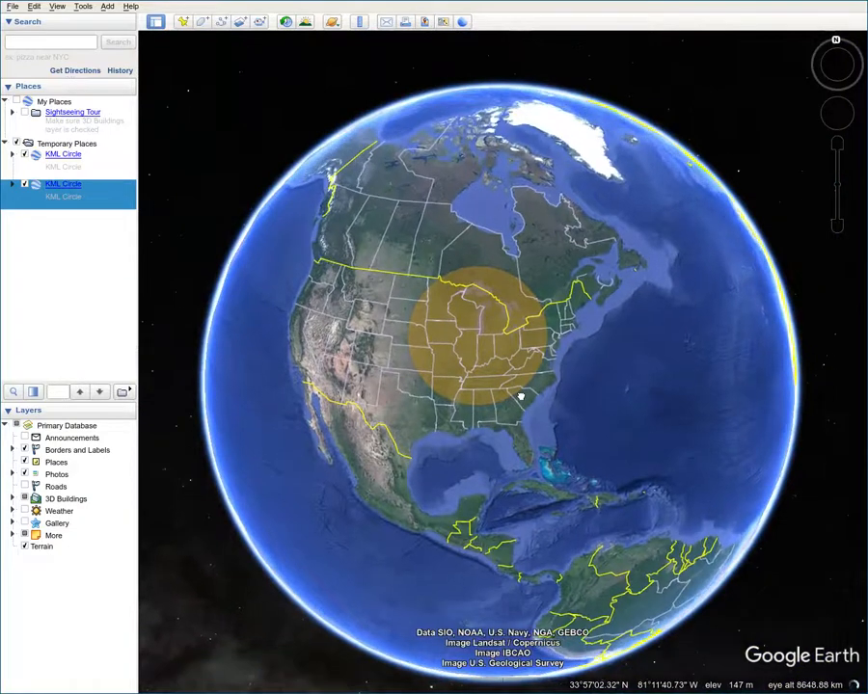
pyautogui.scroll(3, 518, 468)
pyautogui.moveTo(481, 349); pyautogui.dragTo(540, 389)
pyautogui.scroll(-3, 519, 365)
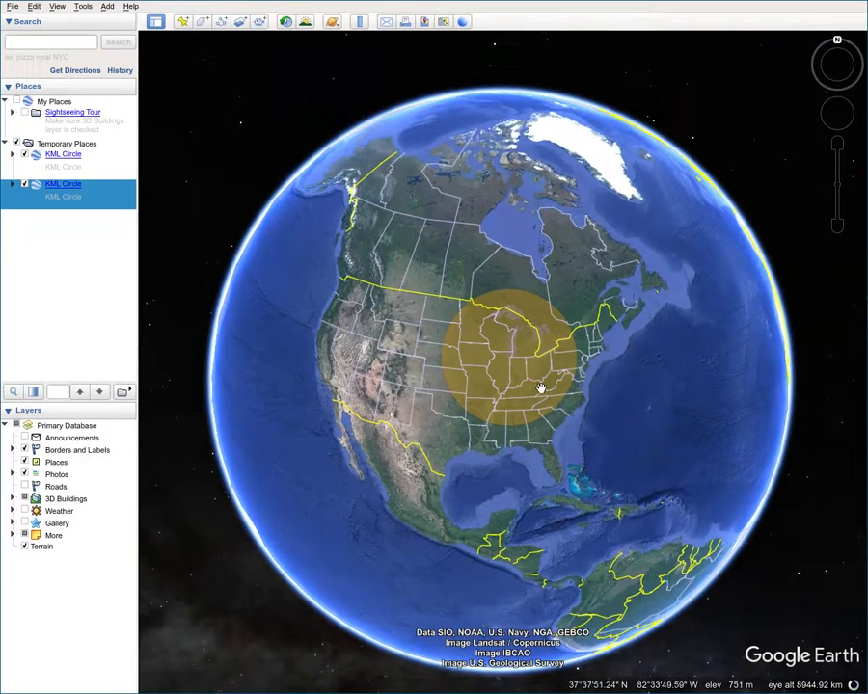
pyautogui.moveTo(532, 384); pyautogui.dragTo(537, 369)
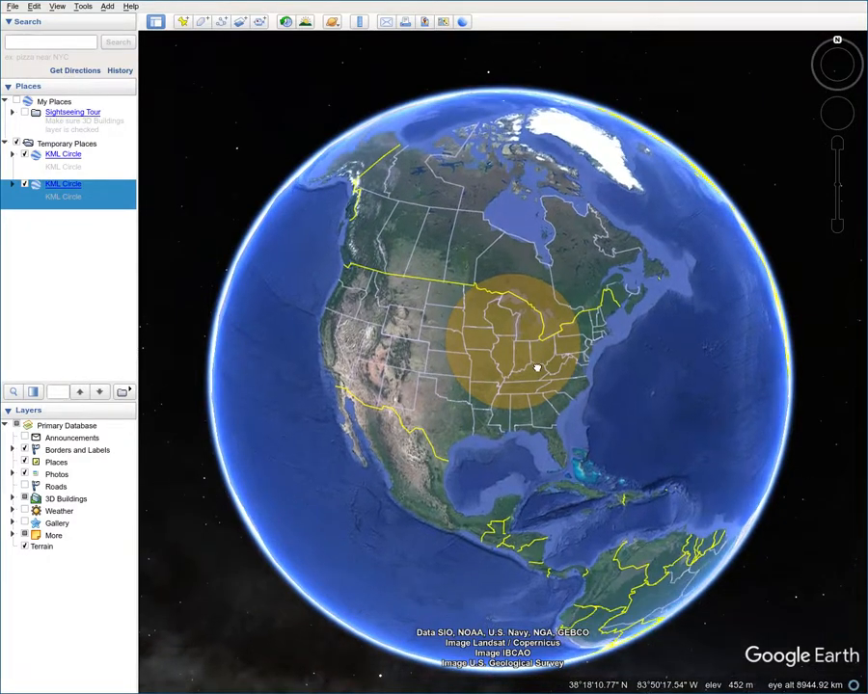
pyautogui.scroll(3, 523, 383)
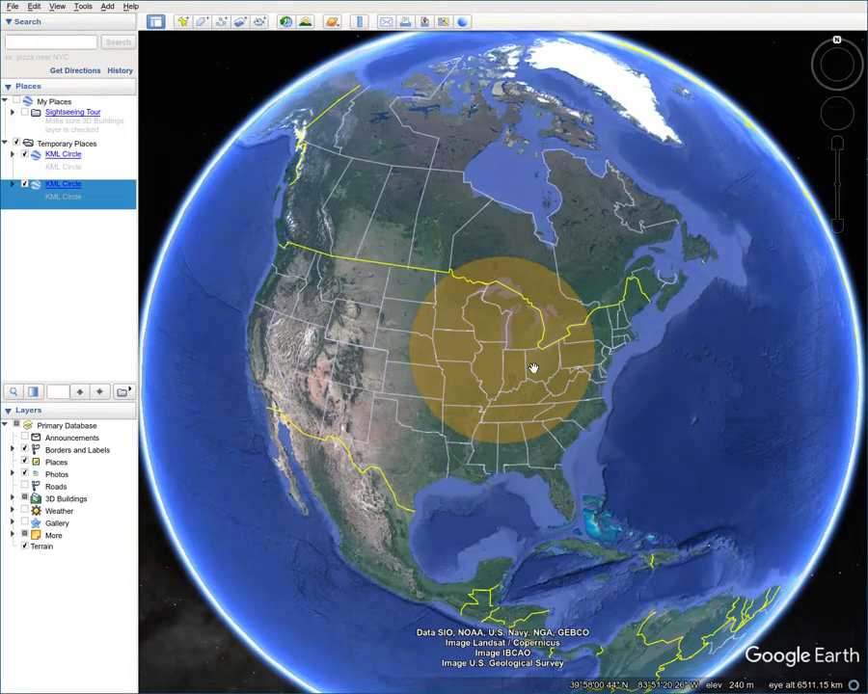
pyautogui.scroll(4, 534, 368)
pyautogui.scroll(-3, 524, 372)
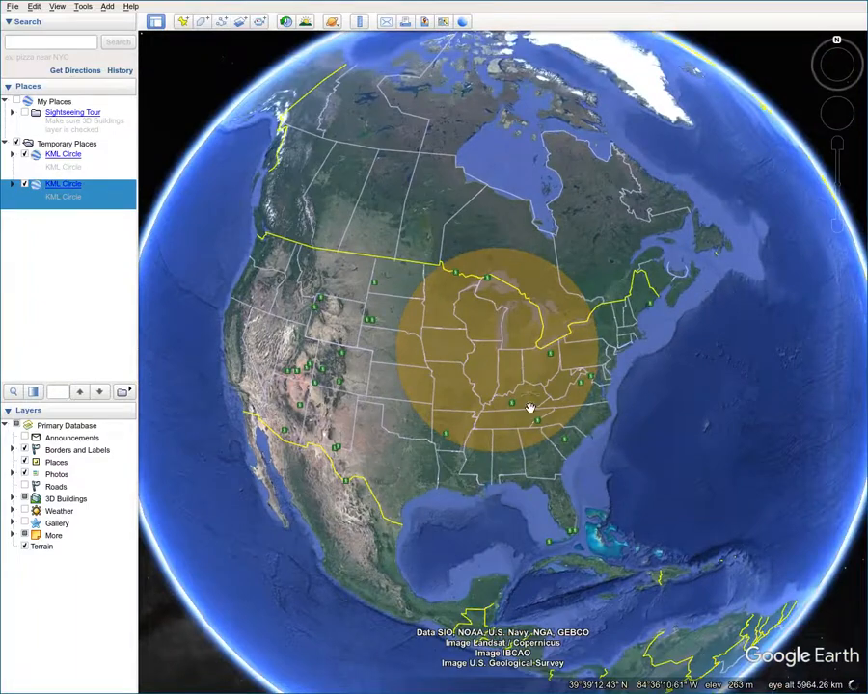
pyautogui.moveTo(529, 408); pyautogui.dragTo(534, 355)
pyautogui.moveTo(439, 233); pyautogui.dragTo(436, 302)
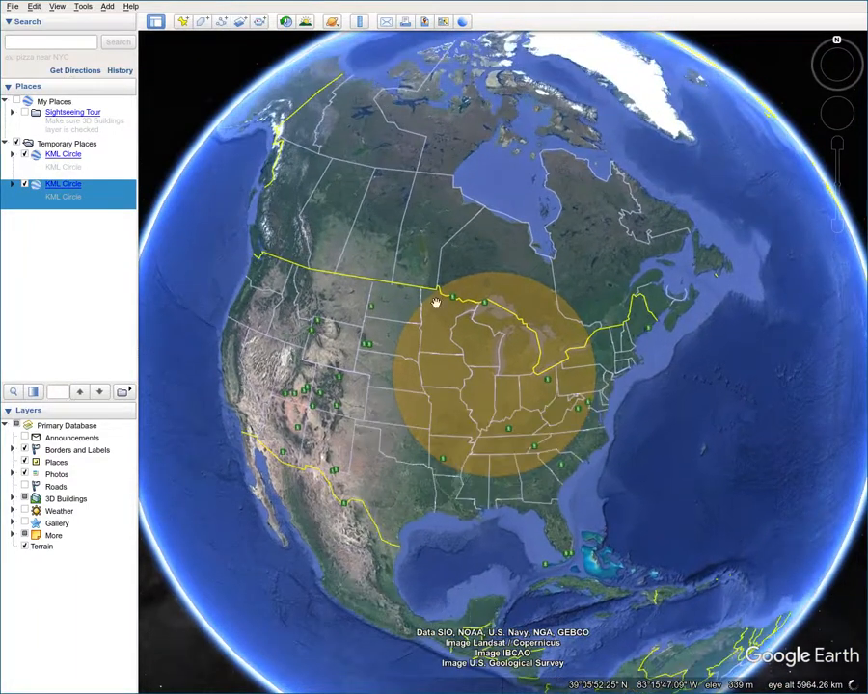